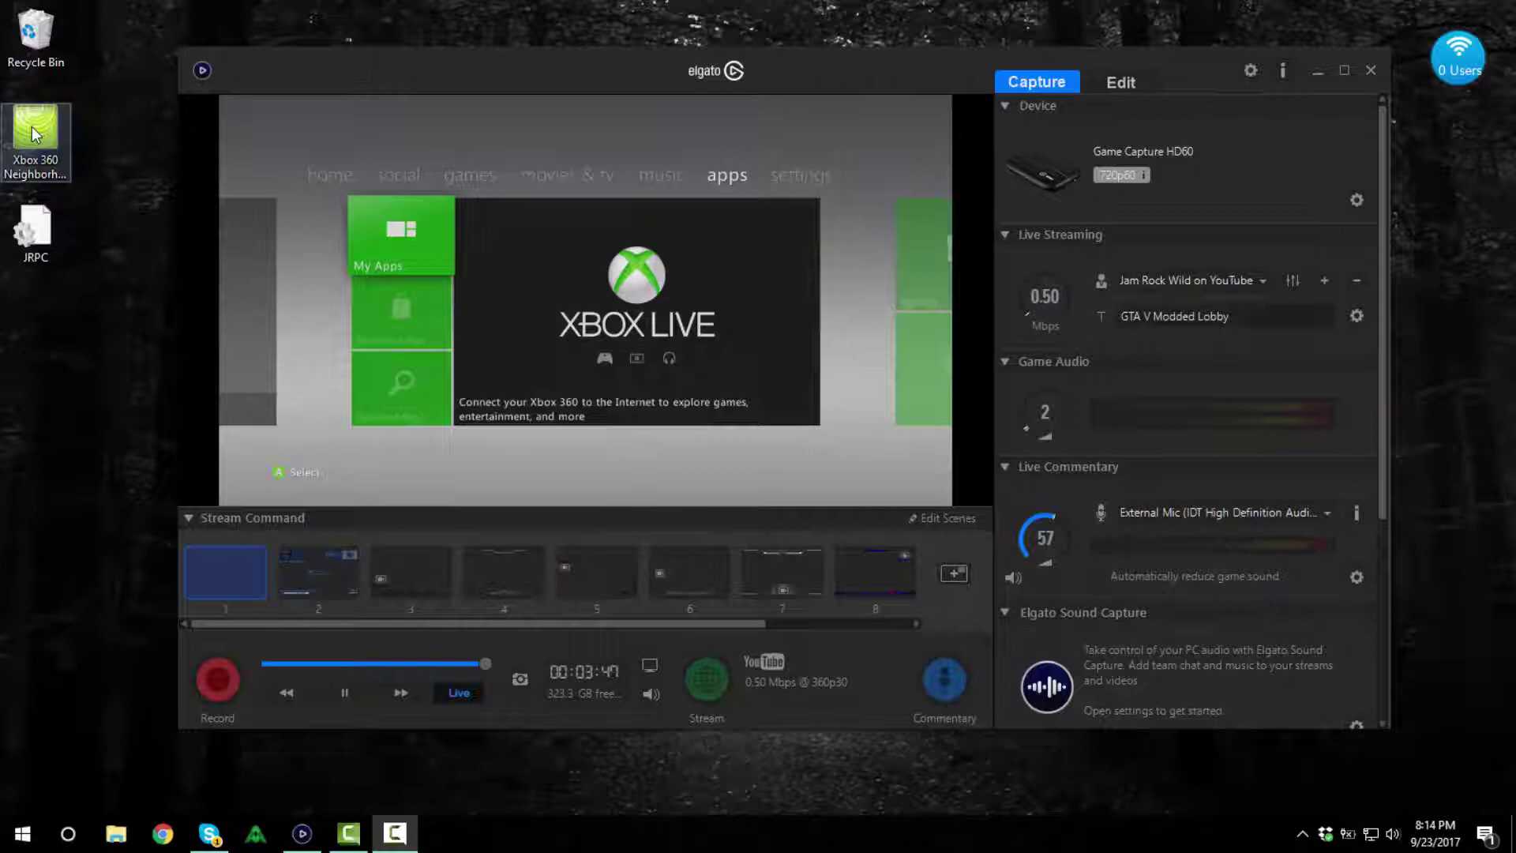
Step: Open Xbox 360 Neighborhood to list the Jtag console, move its window, and briefly check the Action Center
double_click(34, 135)
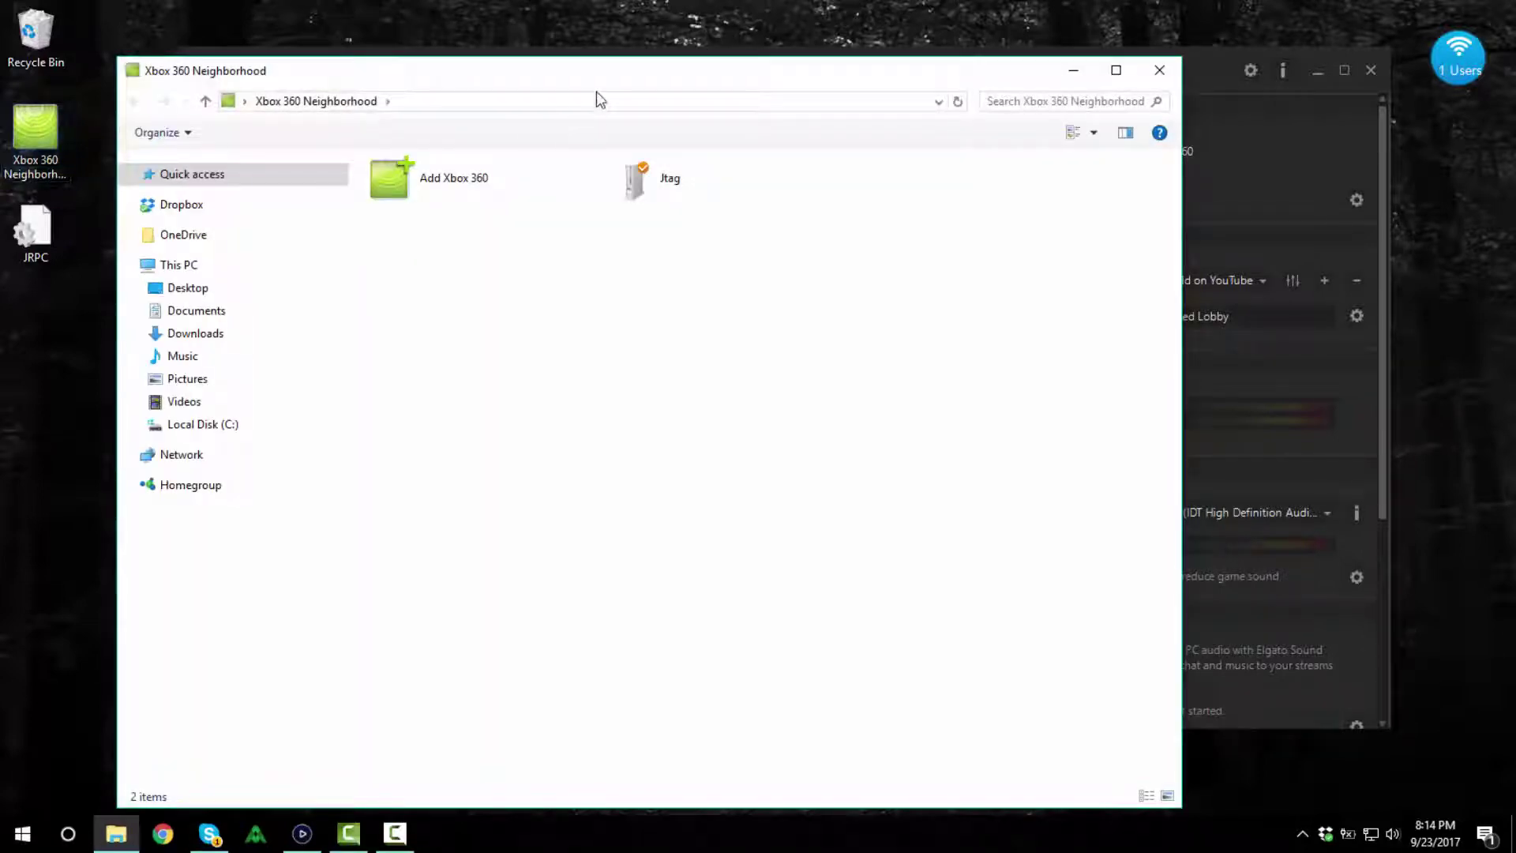
drag(602, 94, 689, 78)
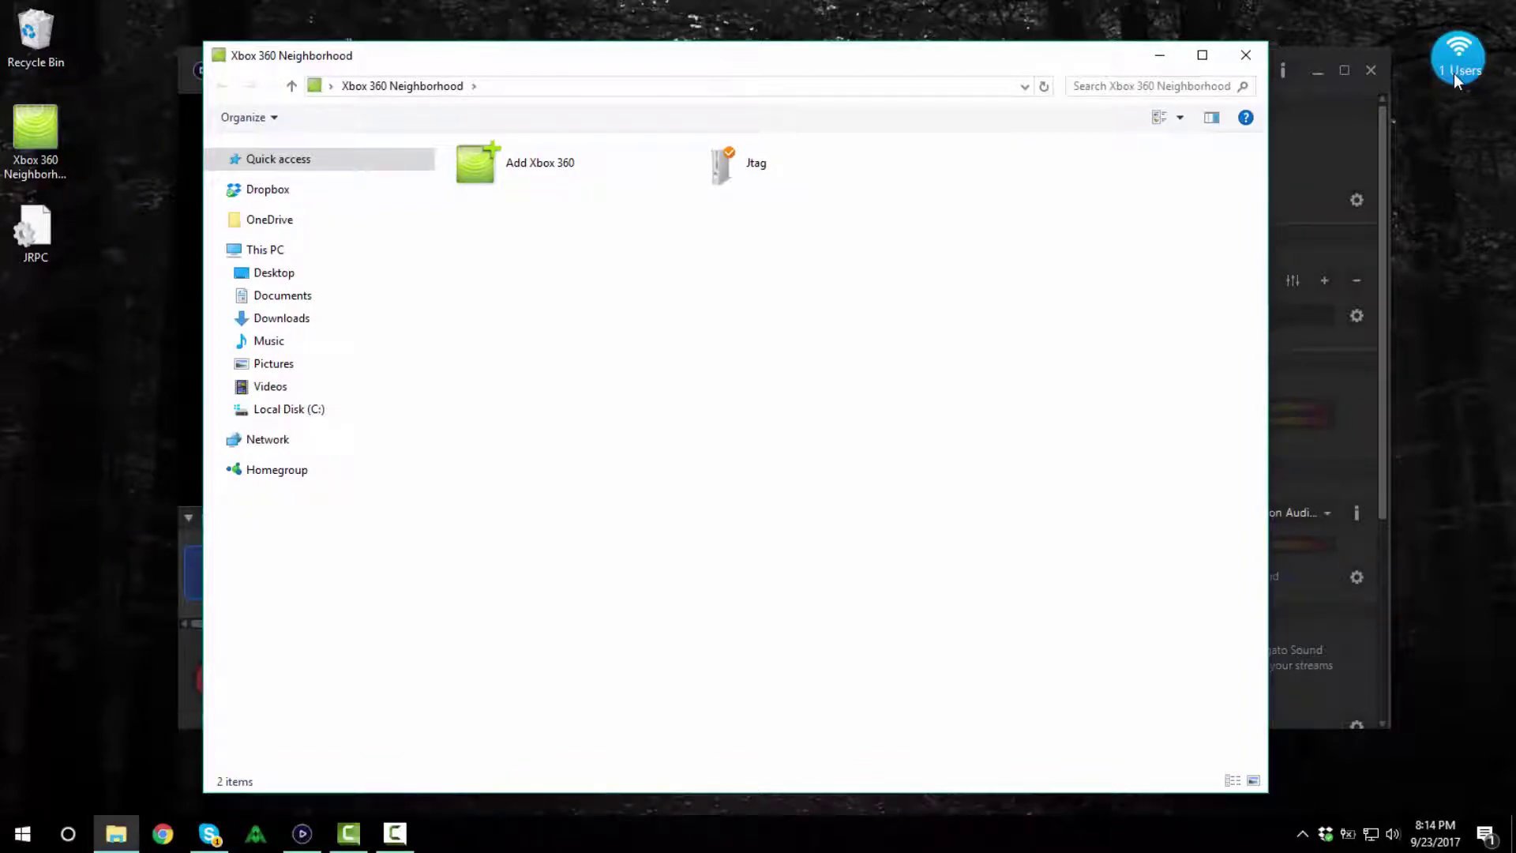
click(1303, 834)
click(1466, 306)
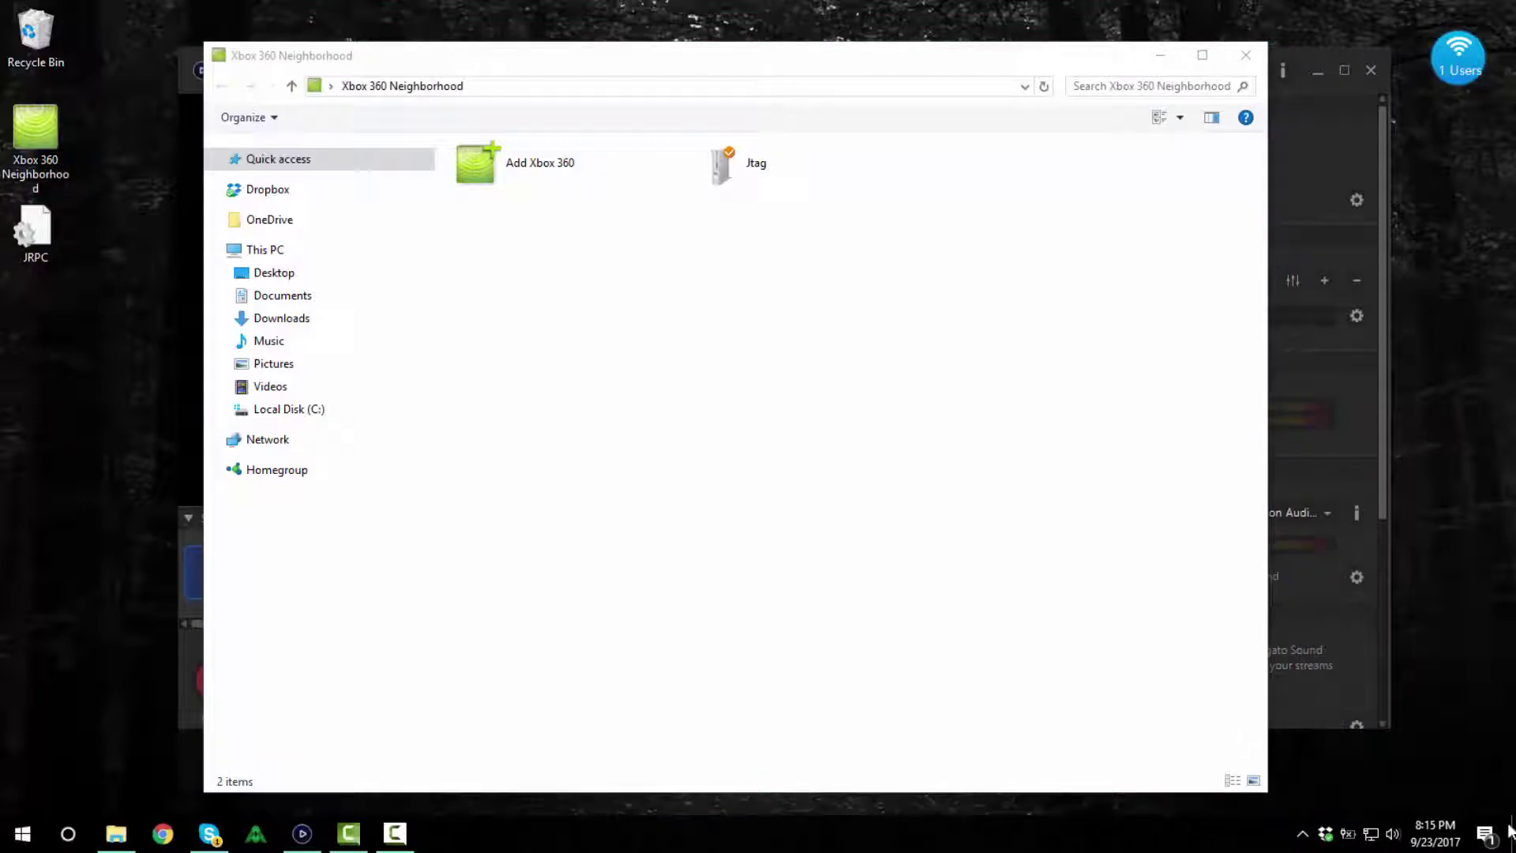
key(super+a)
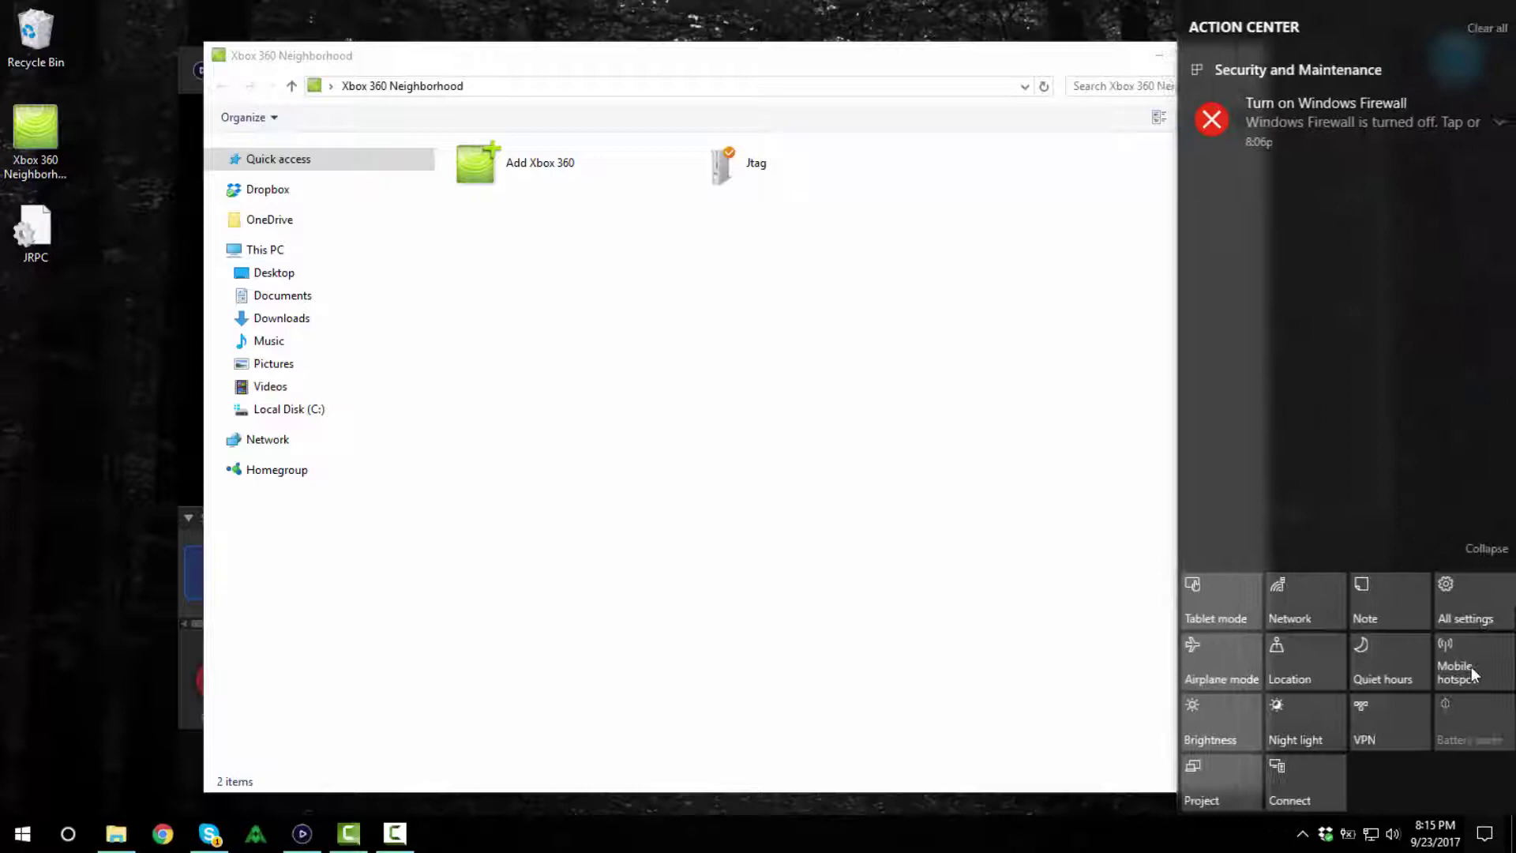
key(super+a)
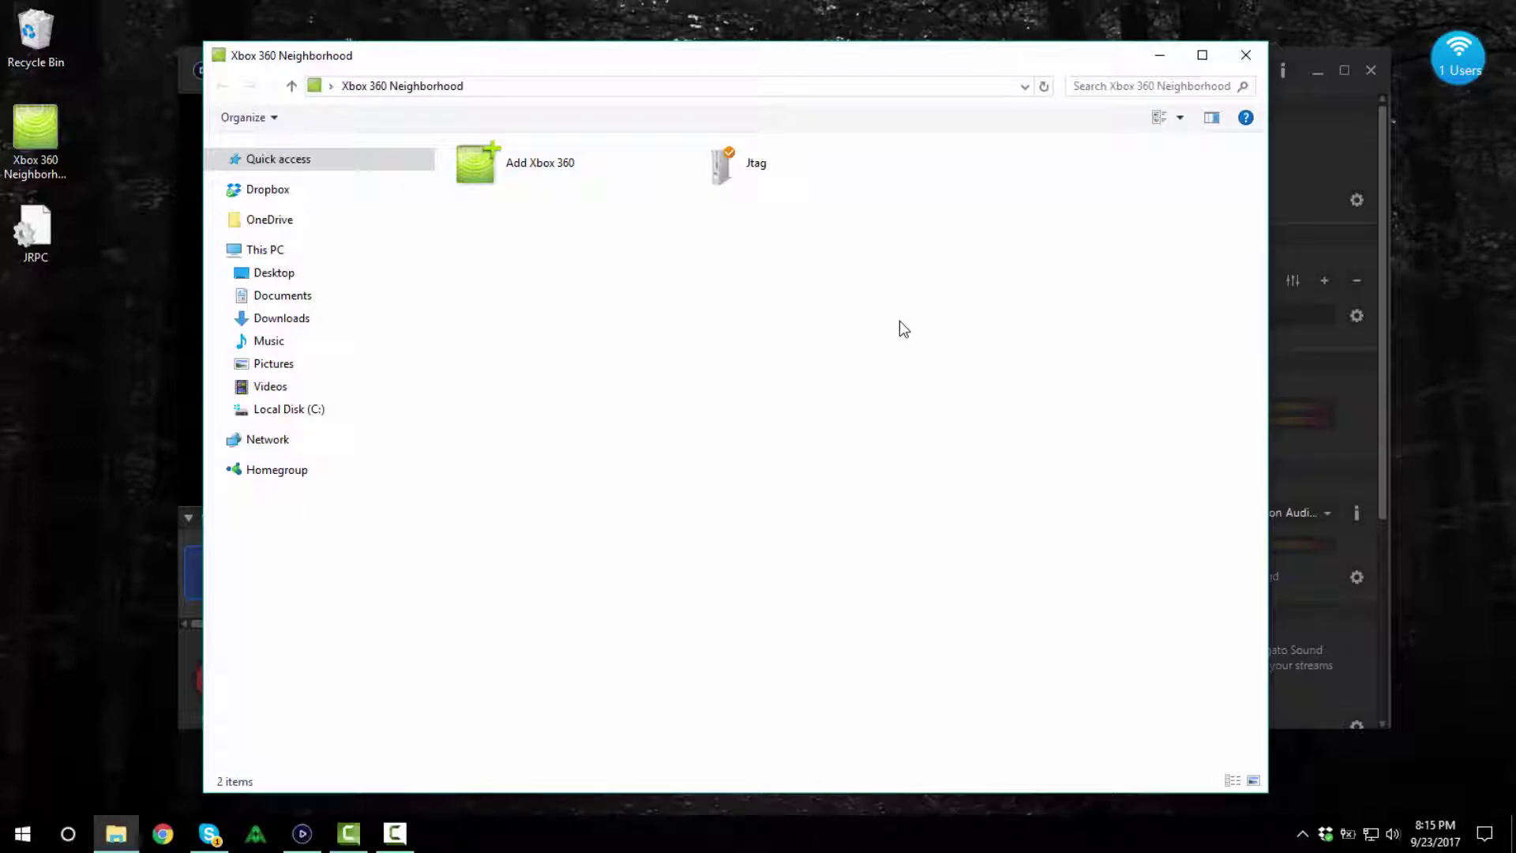
Step: Open the Jtag console and enter its Retail Hard Drive Emulation (HDD:) drive
double_click(851, 203)
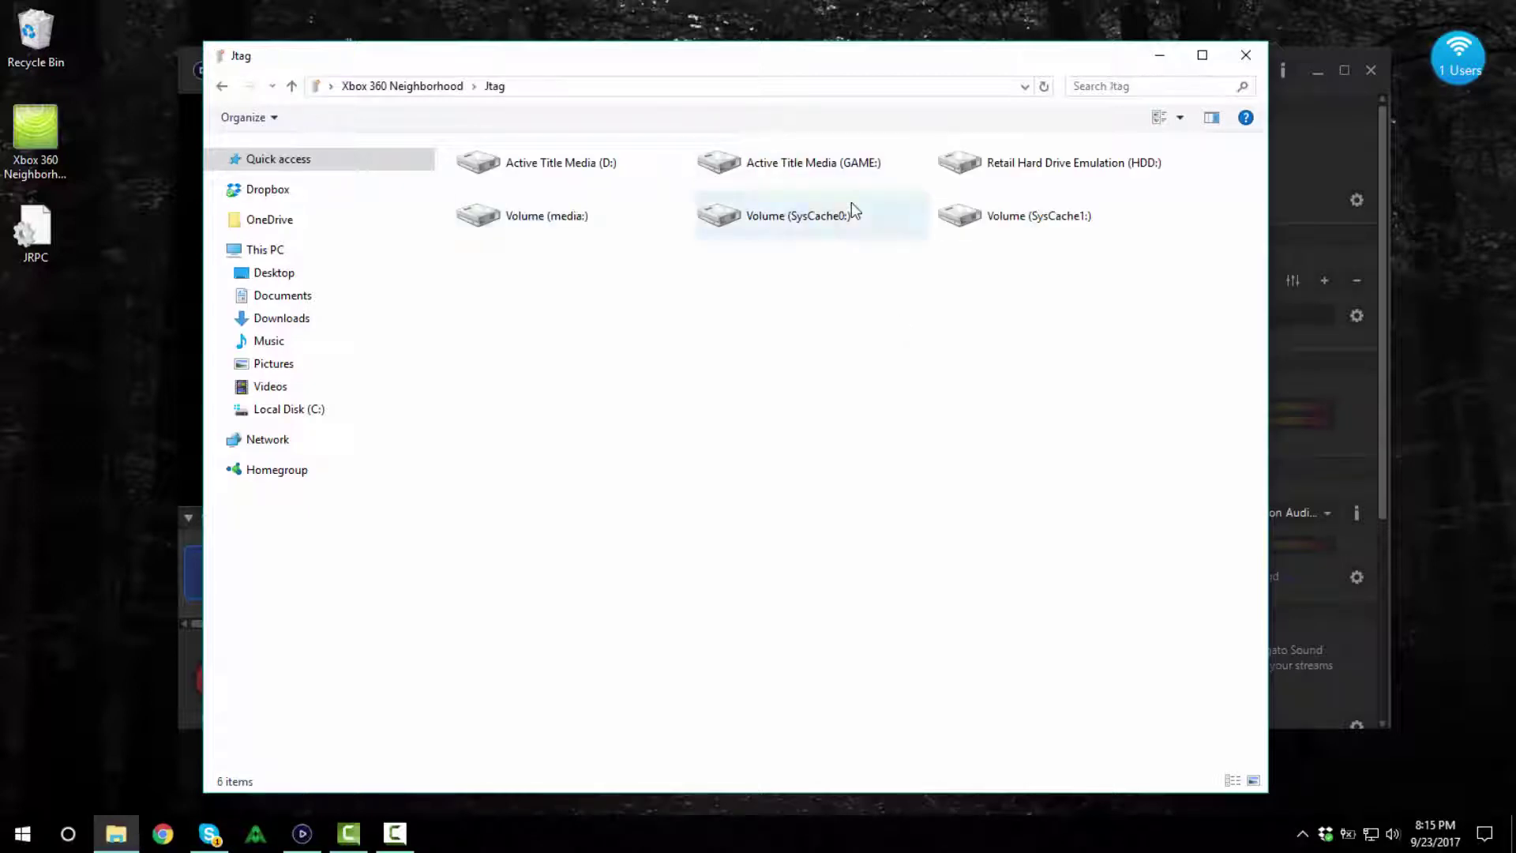
key(Up)
key(Right)
key(Return)
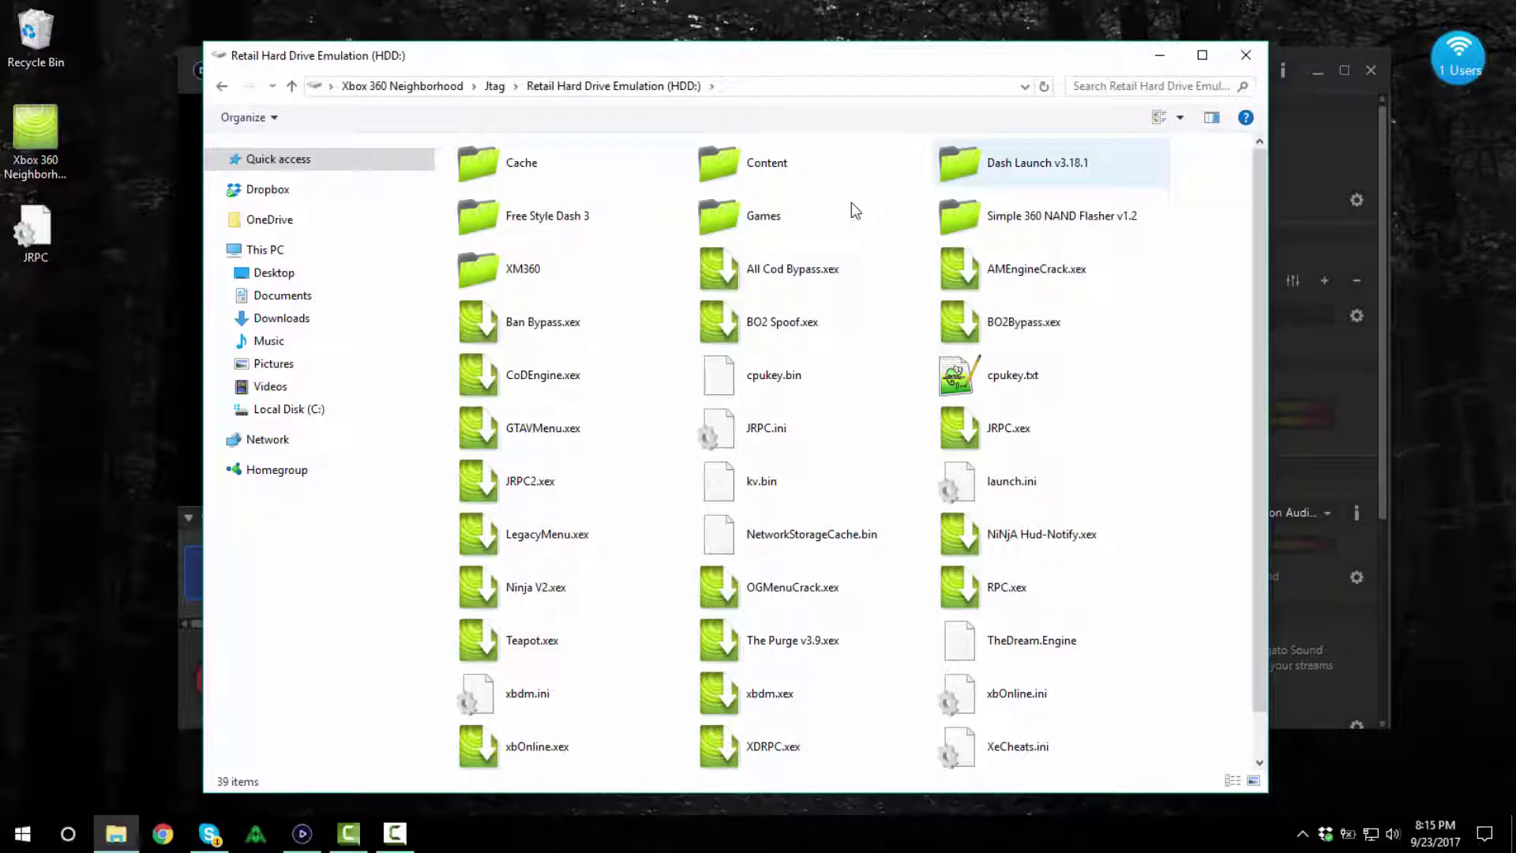
Step: Look through the VPN tray icon's extra connection locations, then dismiss the menu
key(super+b)
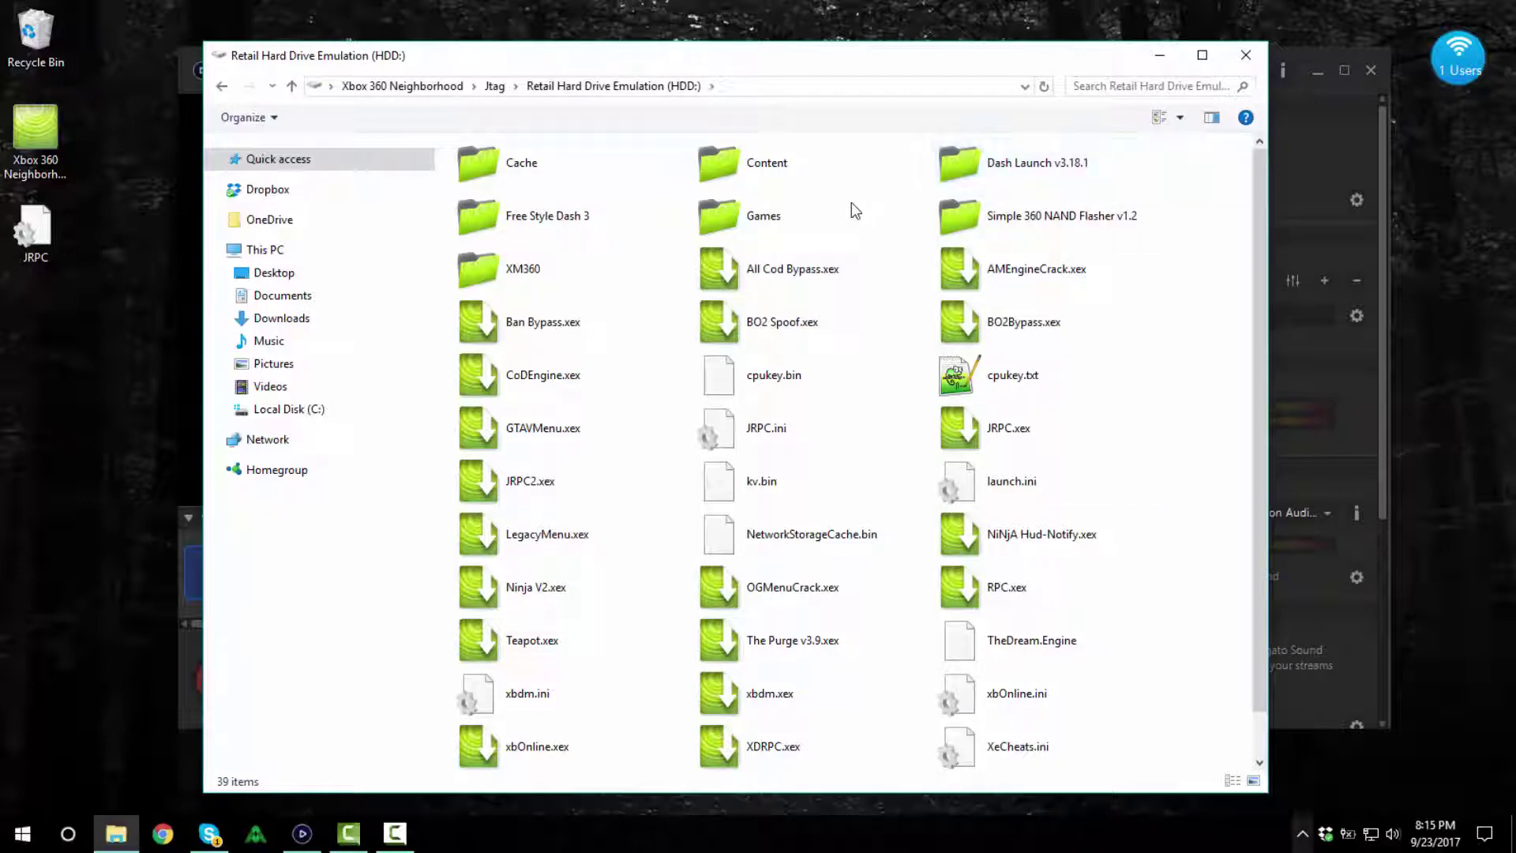
key(Return)
key(shift+F10)
key(Up)
key(Up)
key(Up)
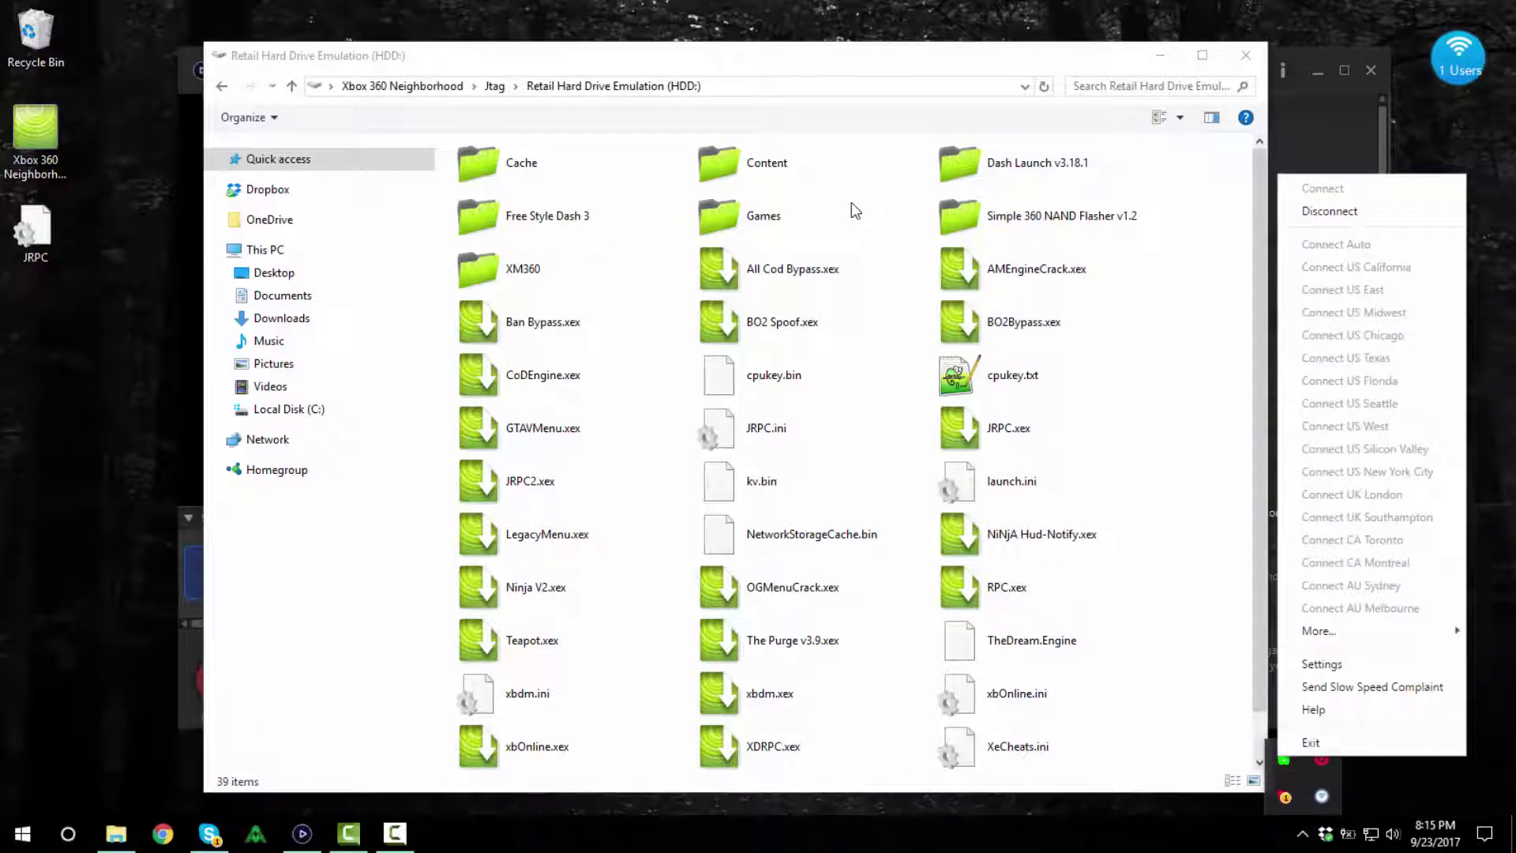
key(Right)
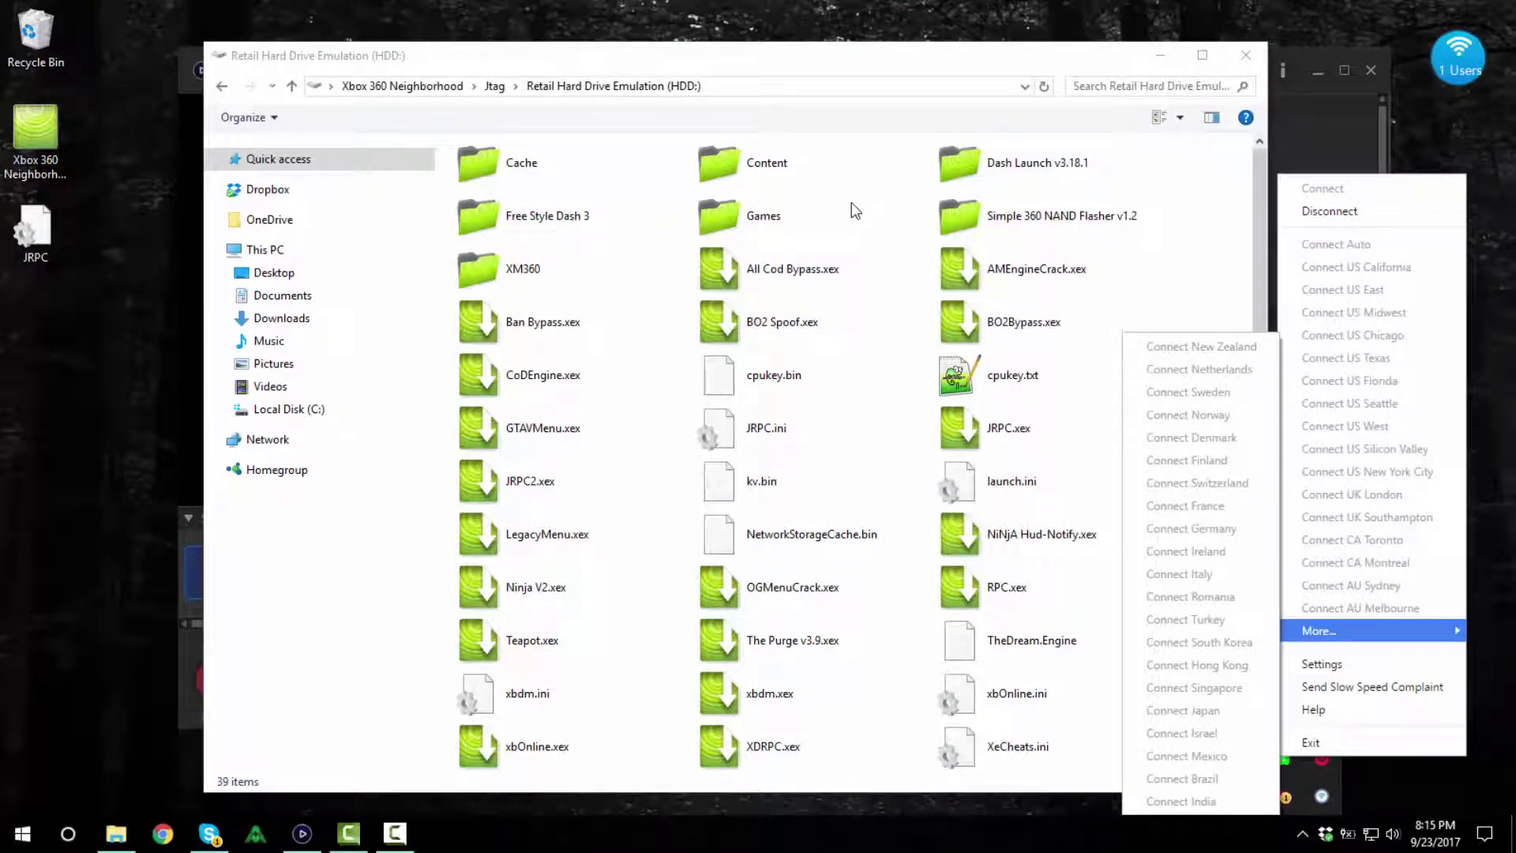
click(854, 210)
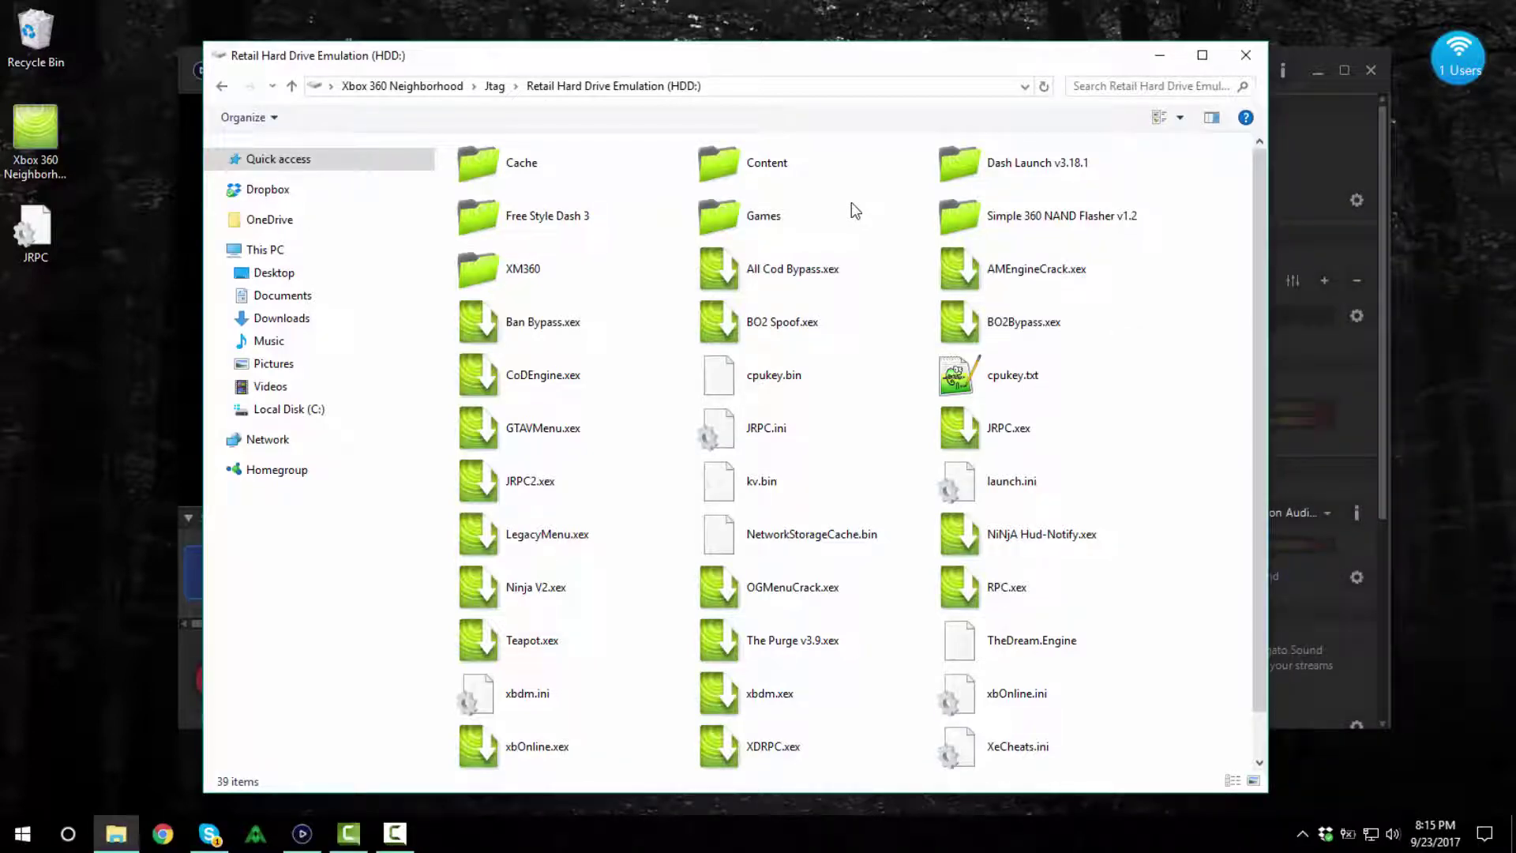
Step: Launch default.xex from Dash Launch v3.18.1 > Installer on the console
key(d)
key(Return)
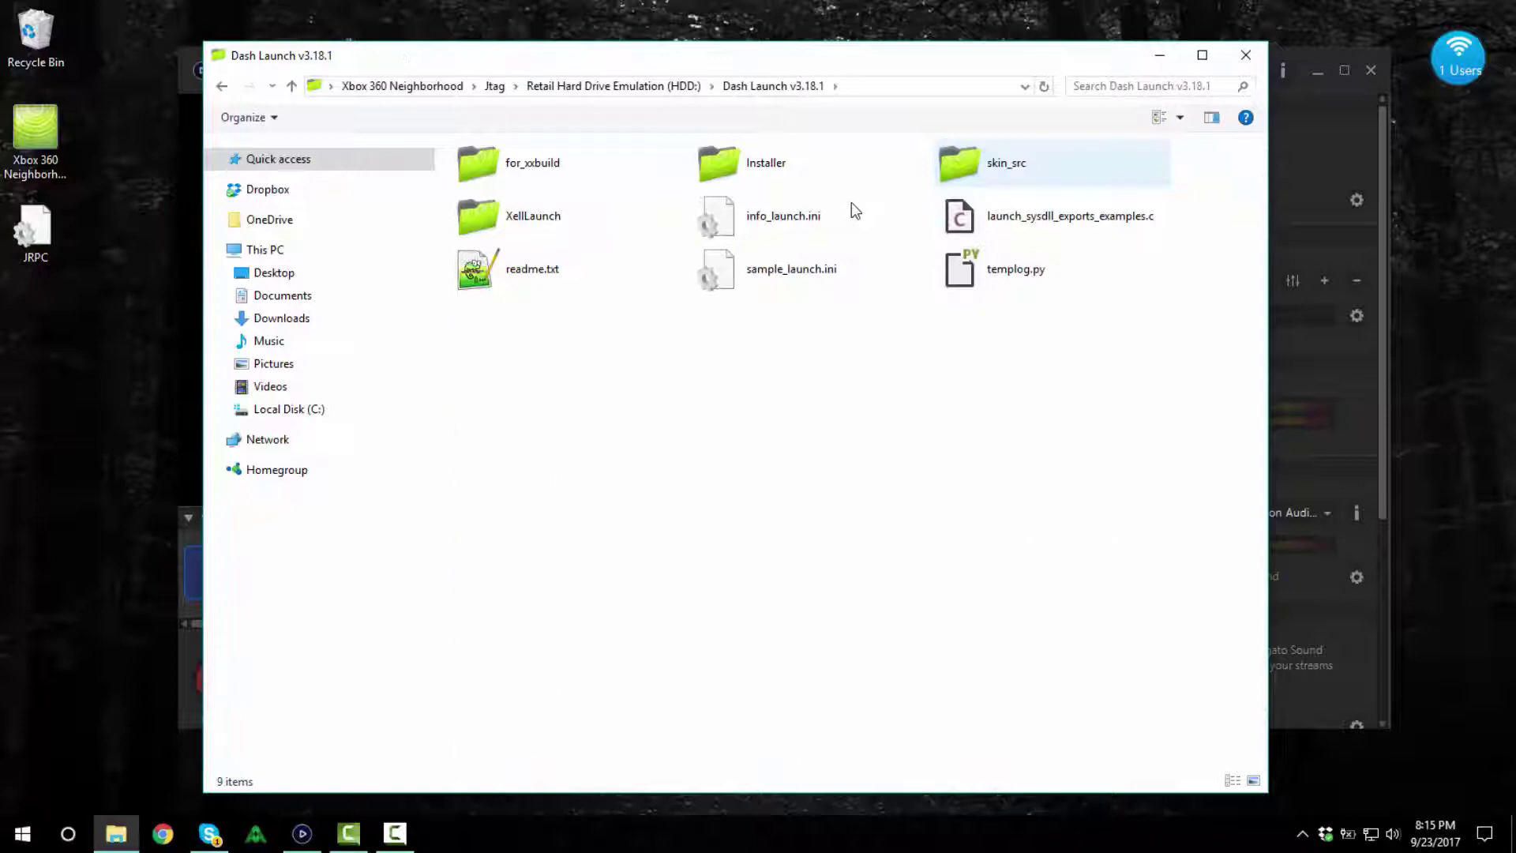
key(i)
key(Return)
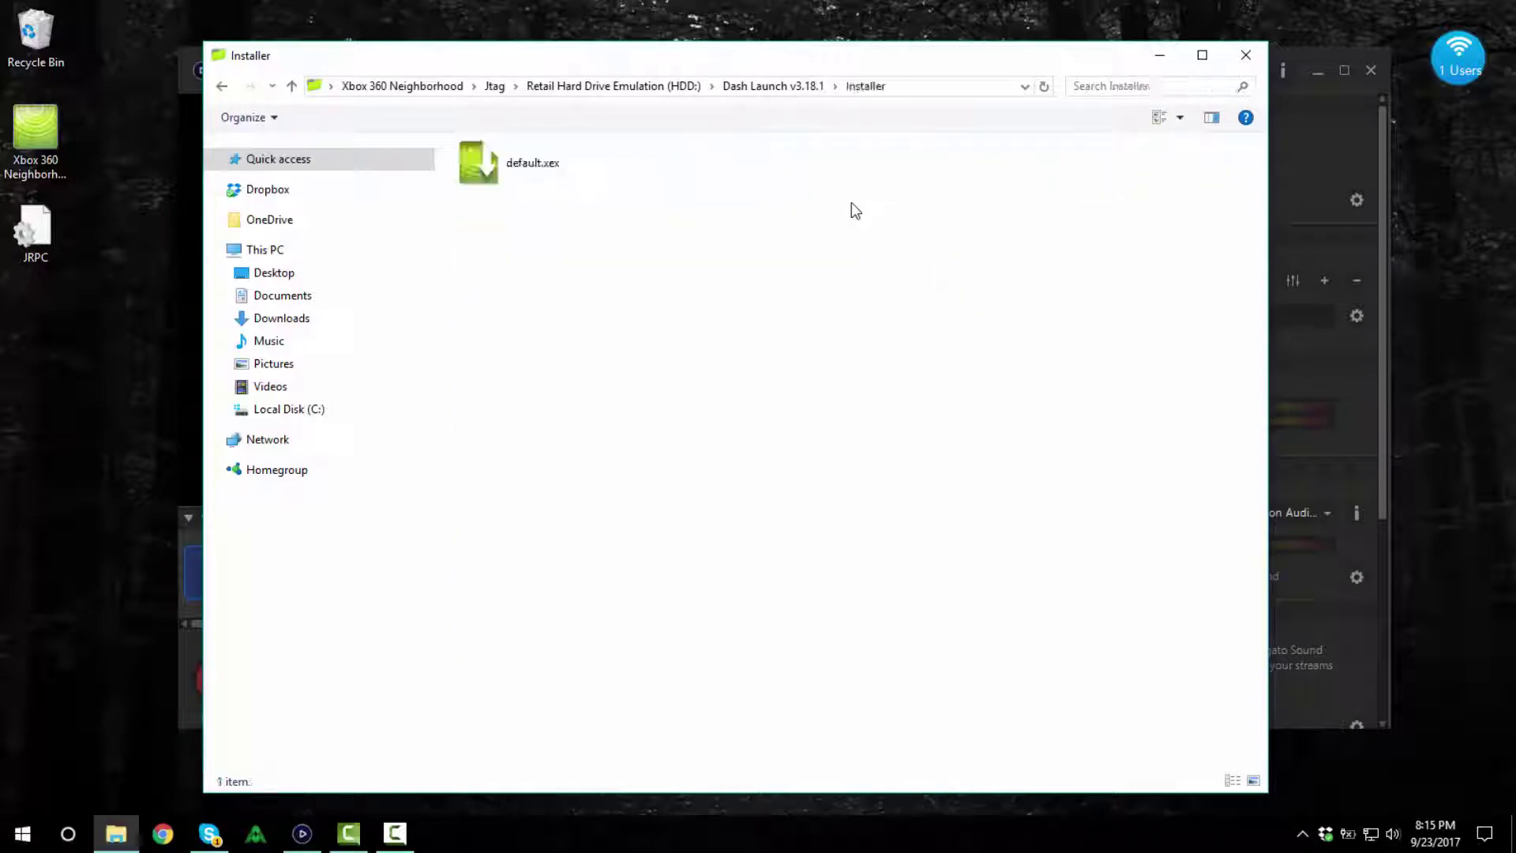
key(d)
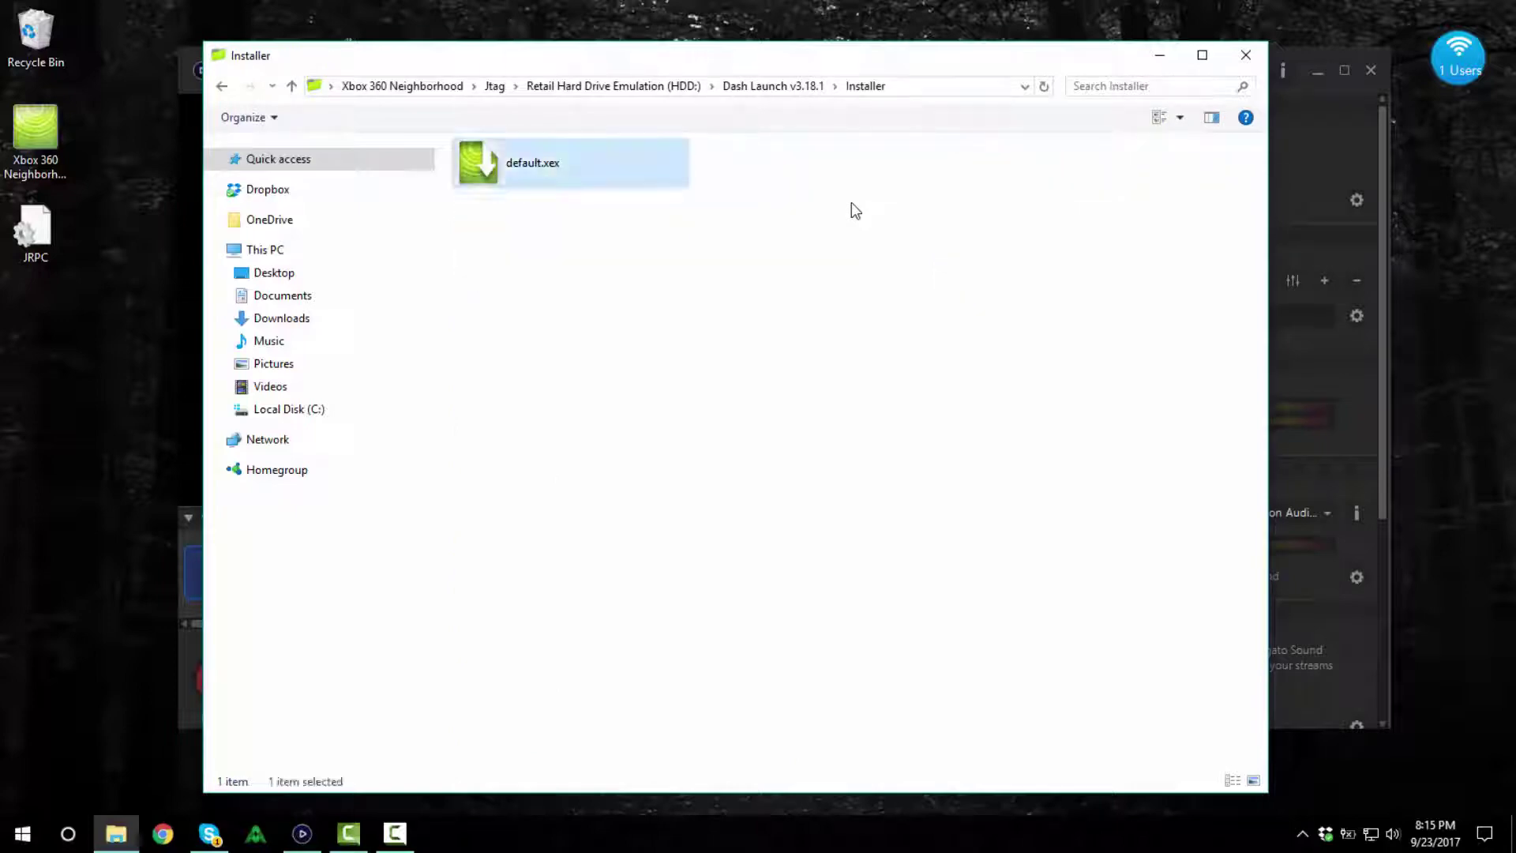
key(alt+Tab)
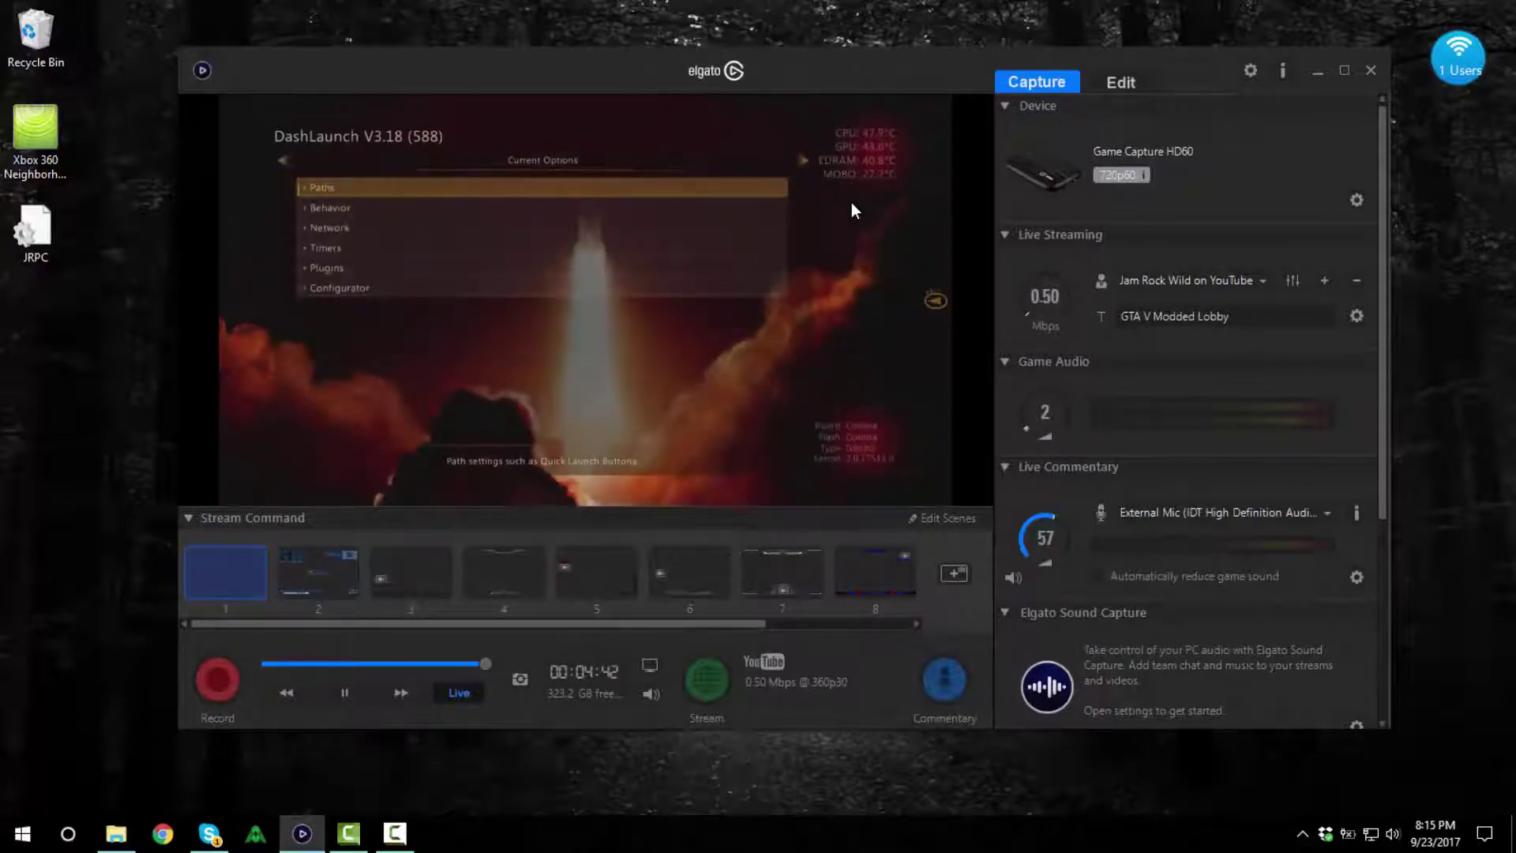
Step: Show the capture preview fullscreen while the Xbox Live connection test runs
double_click(852, 205)
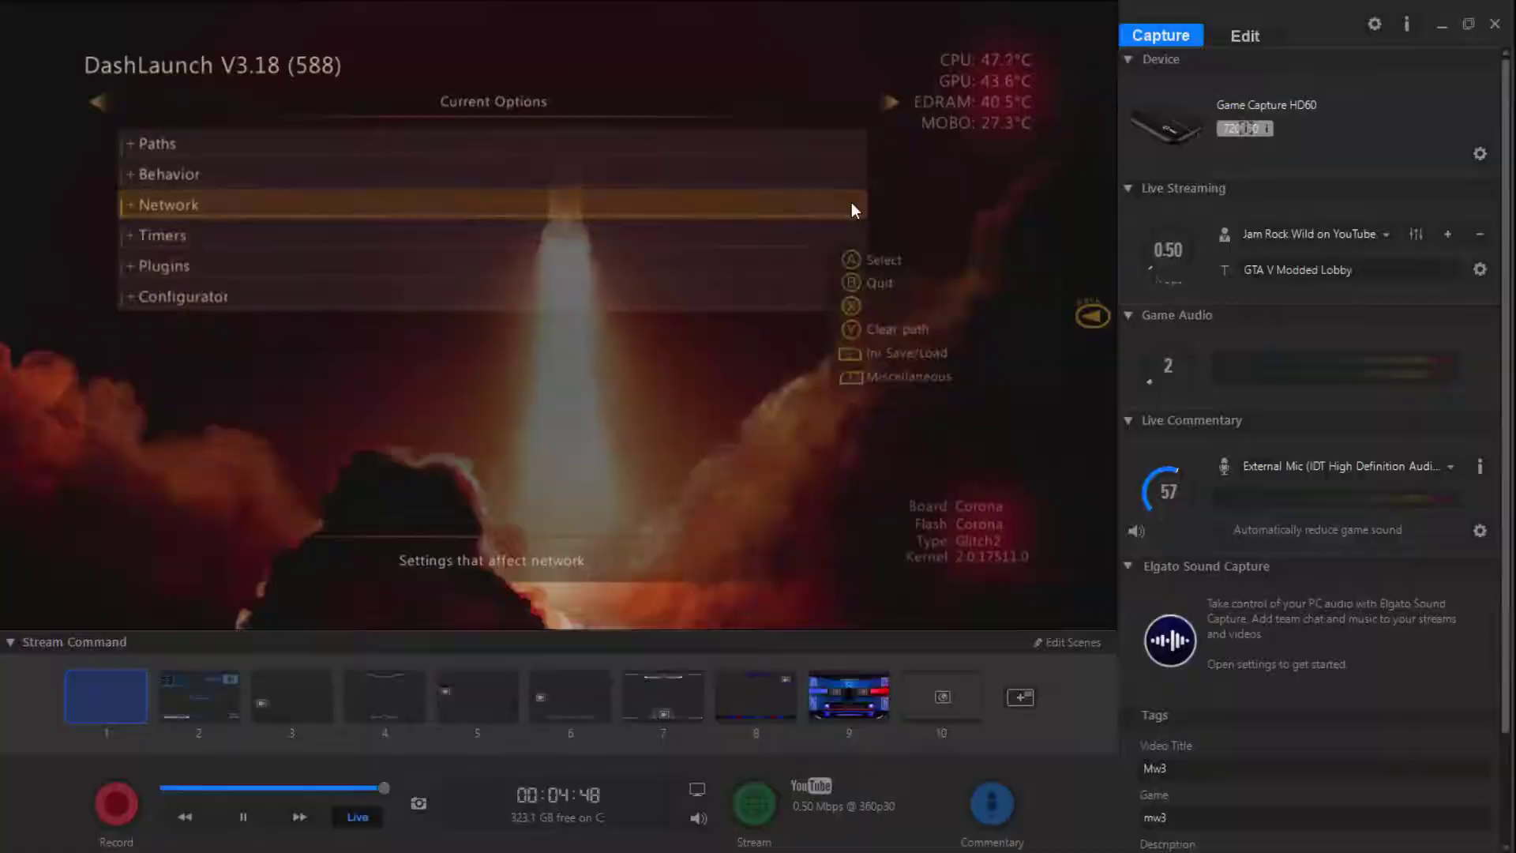
double_click(852, 204)
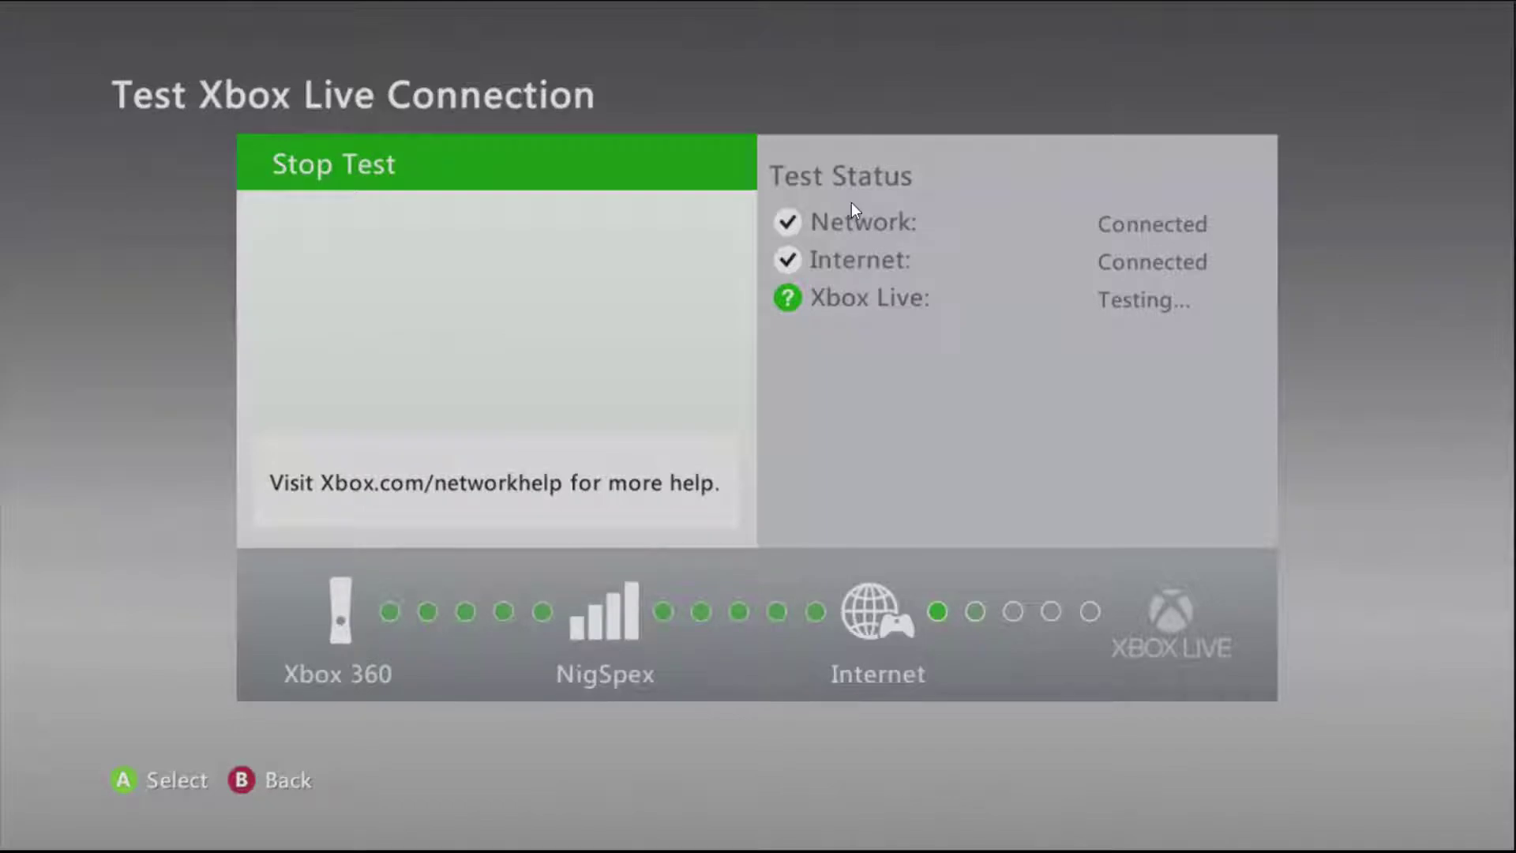
Step: Restore the Elgato window and reconnect the VPN on the US Texas server
key(Escape)
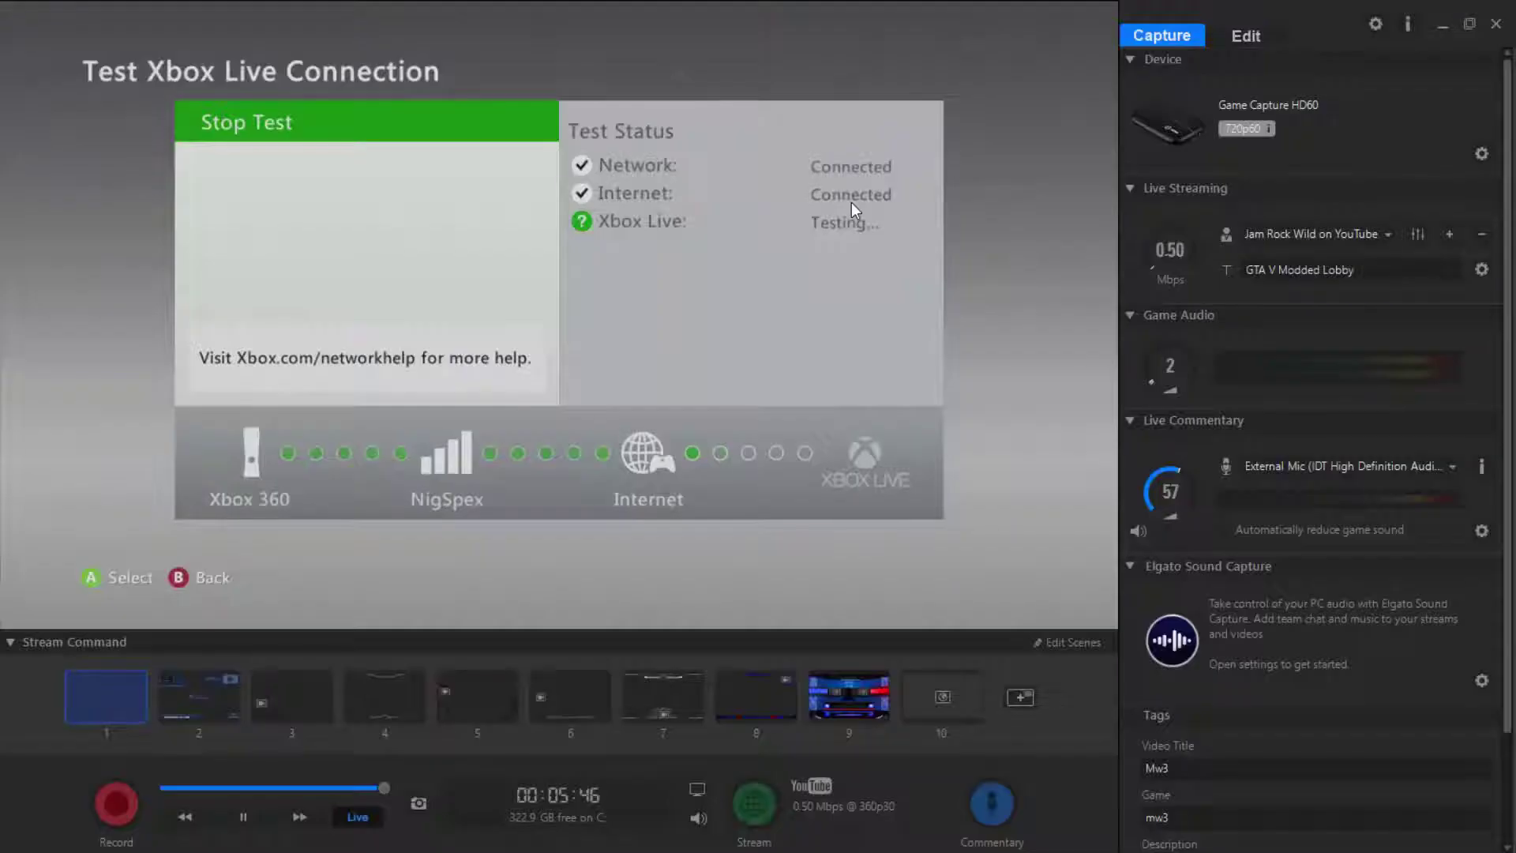
key(super+Down)
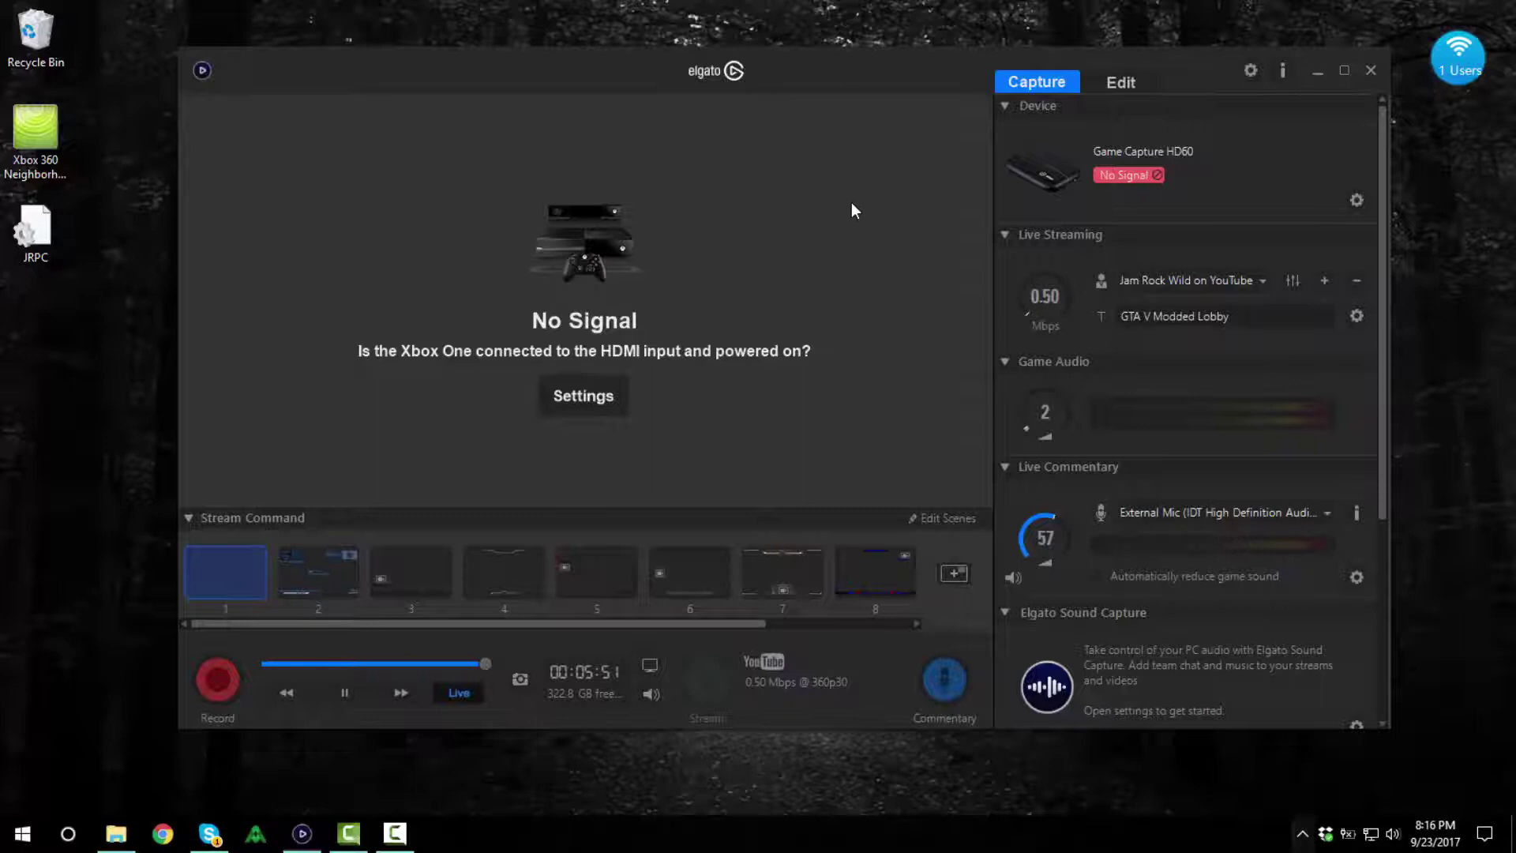
click(1303, 834)
right_click(1284, 758)
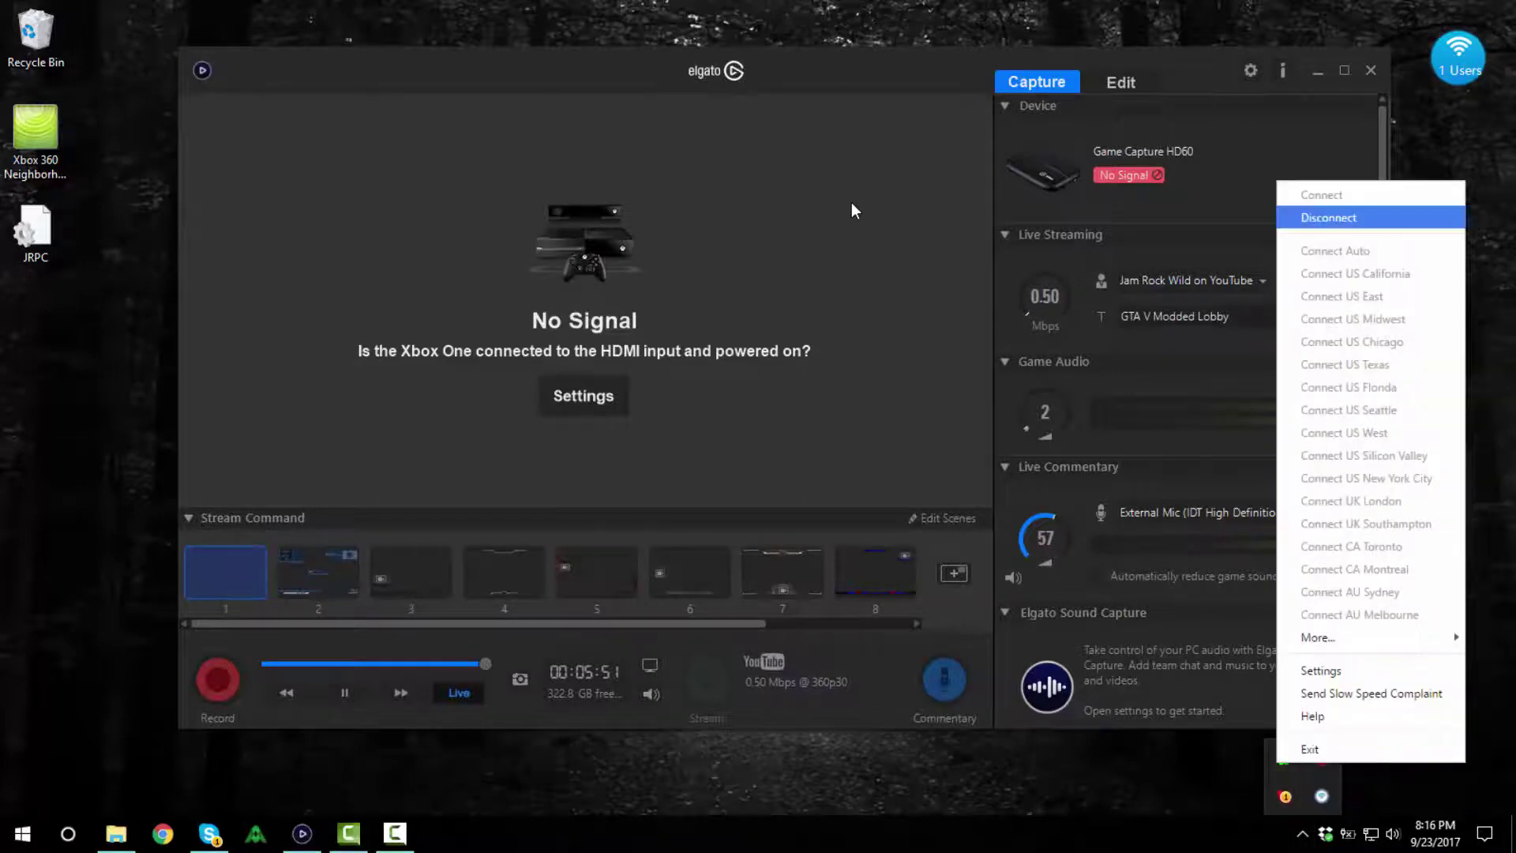
click(1329, 217)
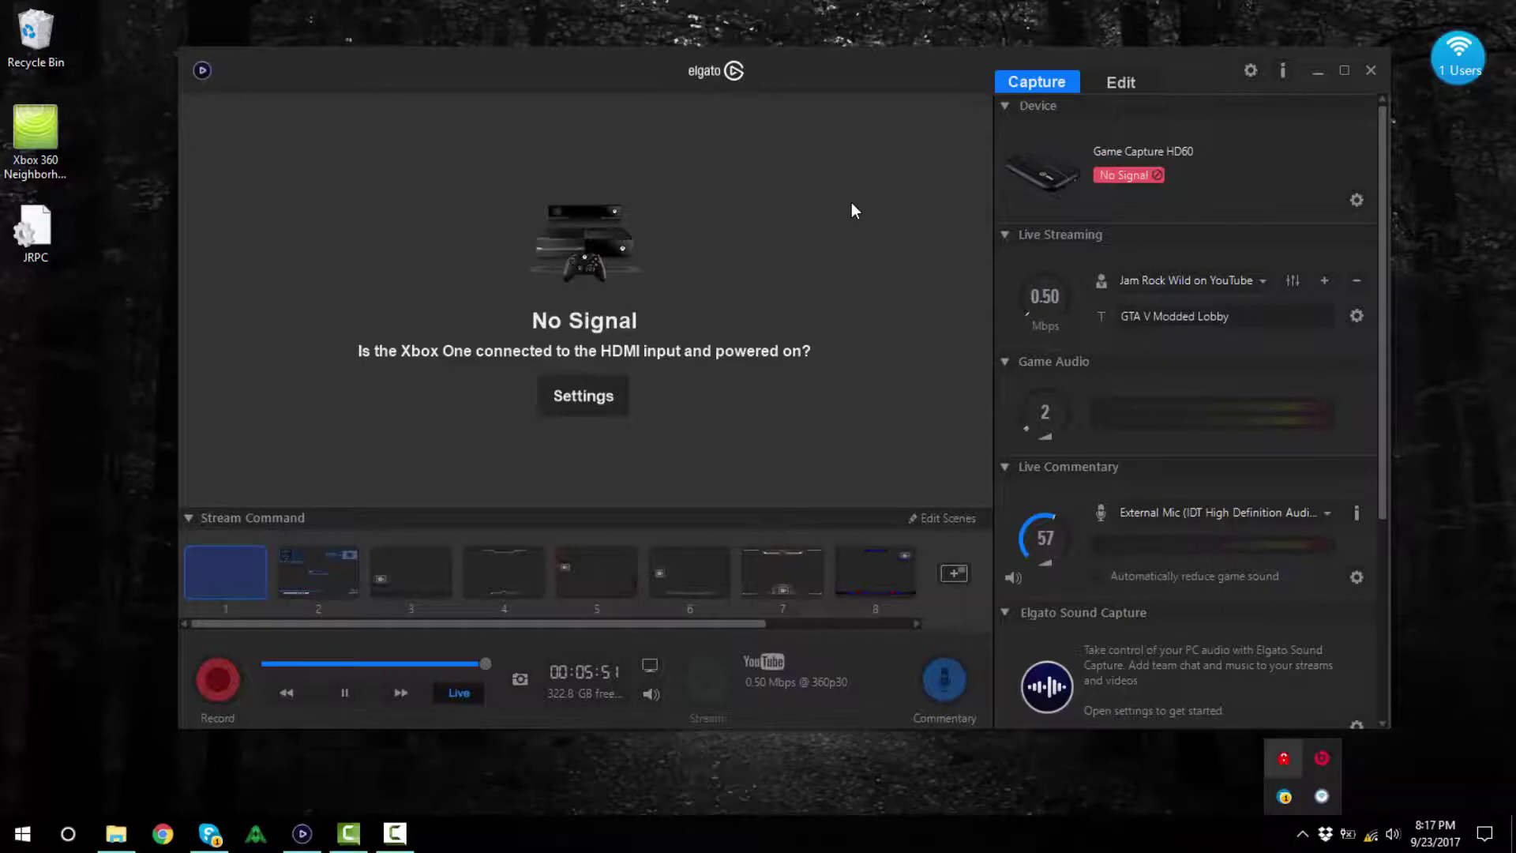
right_click(1285, 758)
key(Up)
key(Up)
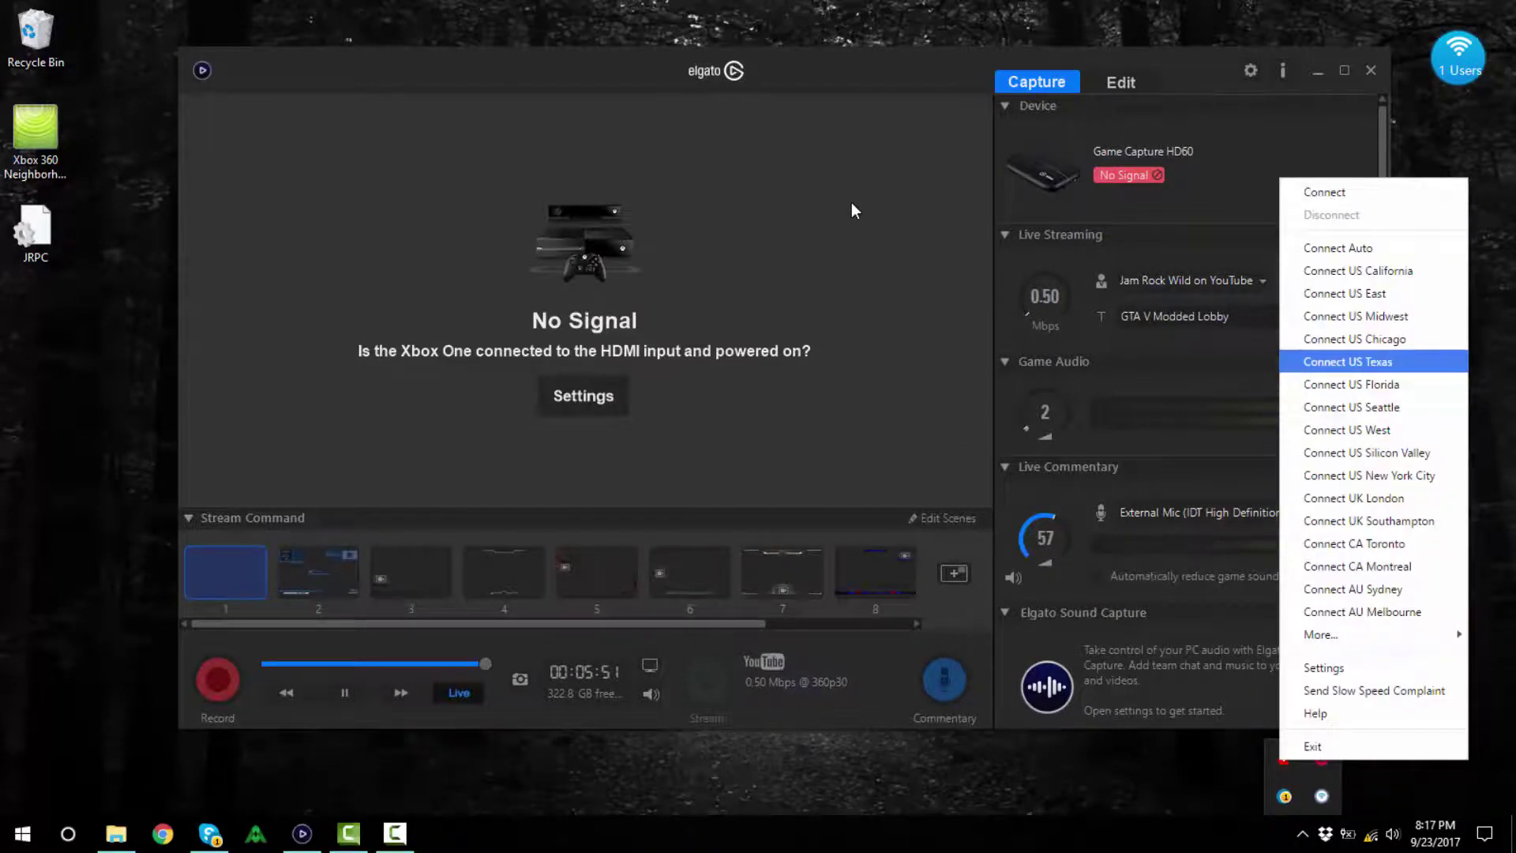
key(Return)
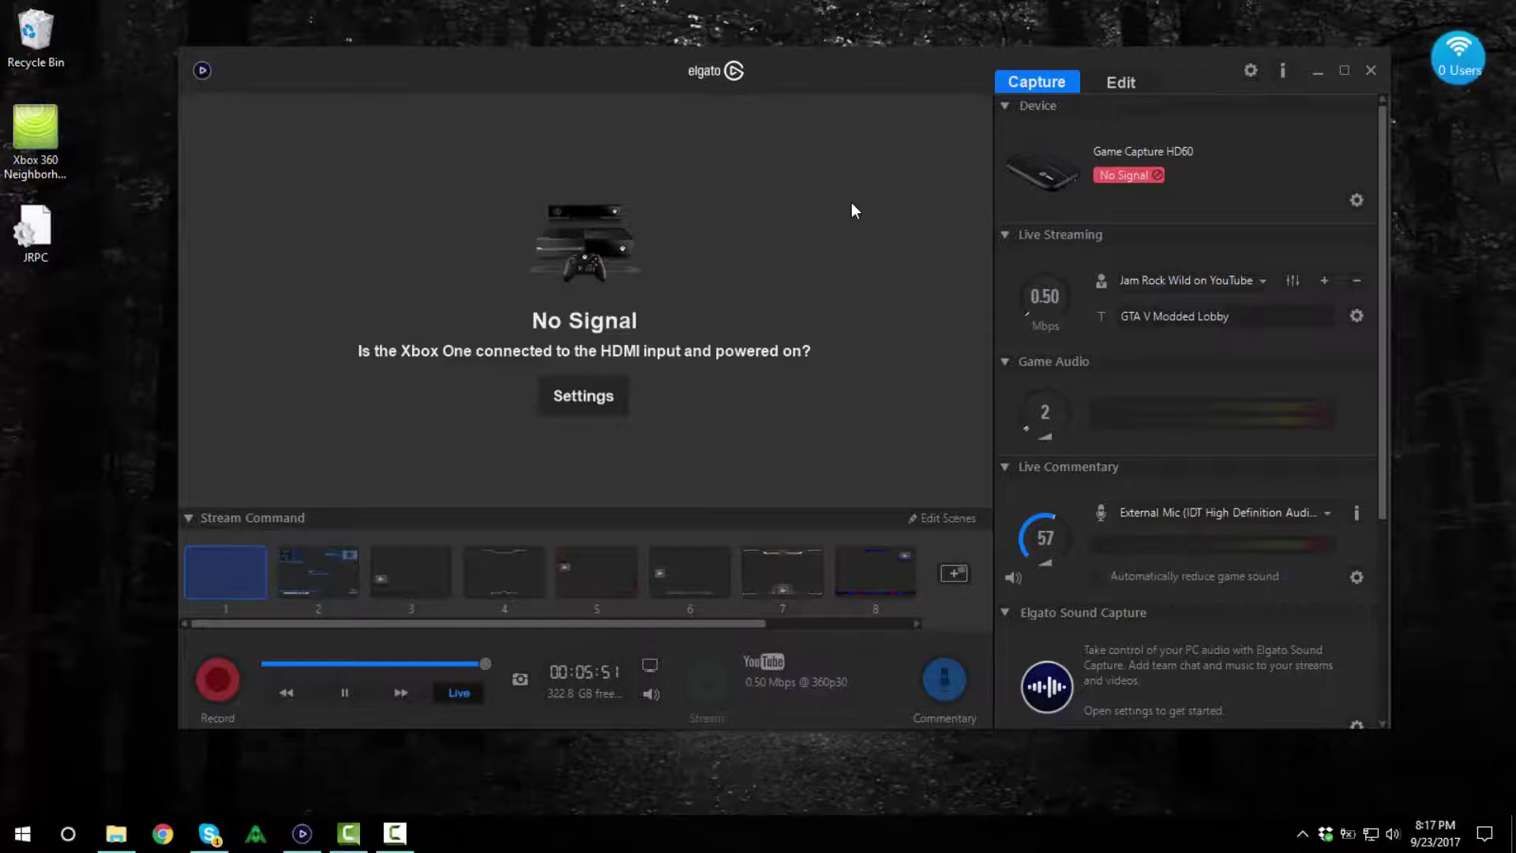
Step: Empty the Recycle Bin, confirming deletion of its 8 items, then switch to Skype
key(Up)
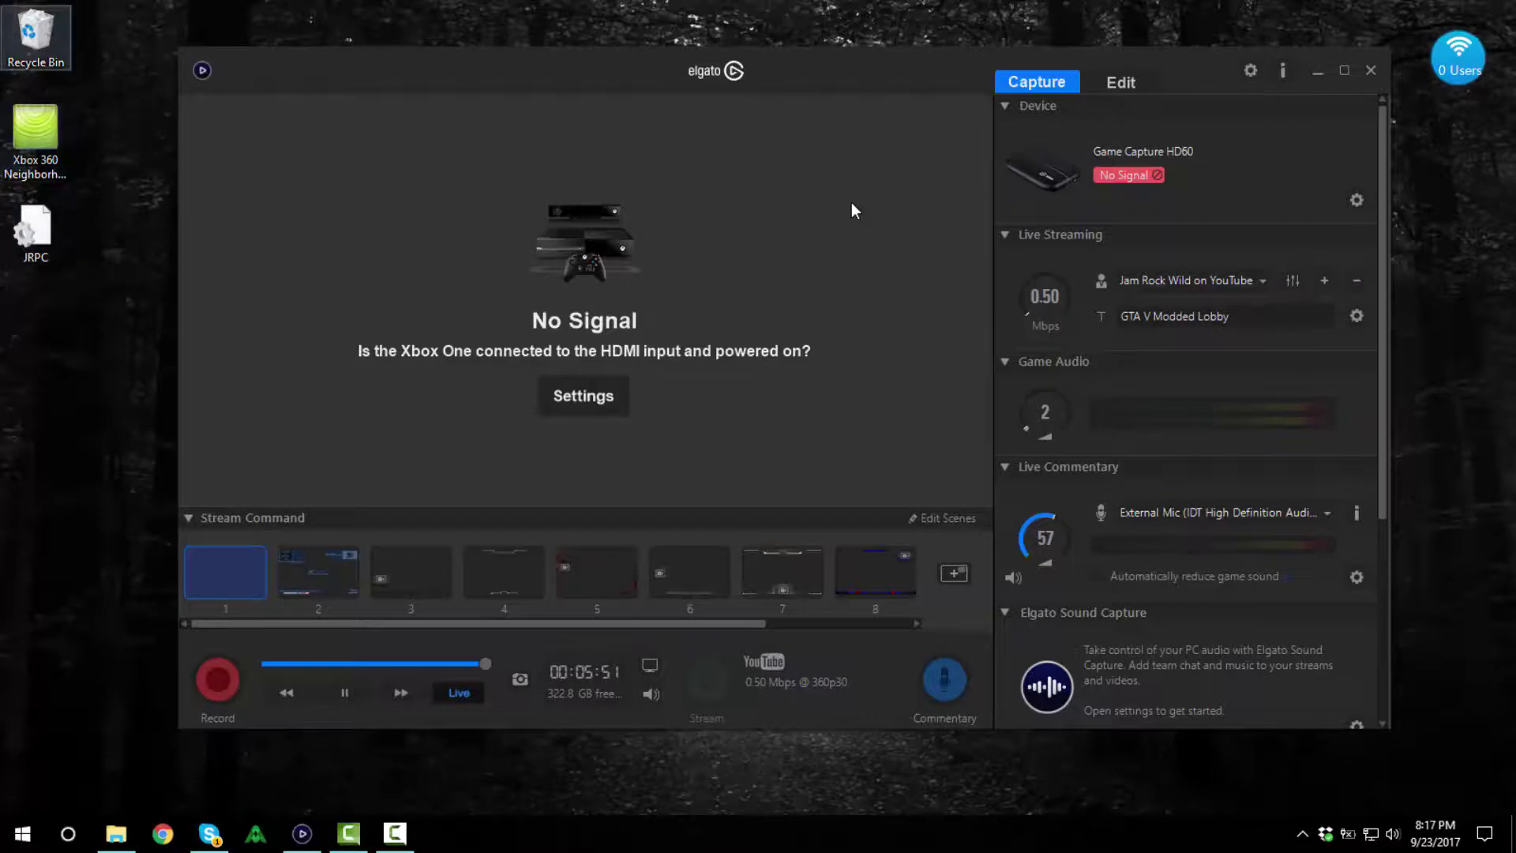
key(shift+F10)
key(Down)
key(Down)
key(Down)
key(Return)
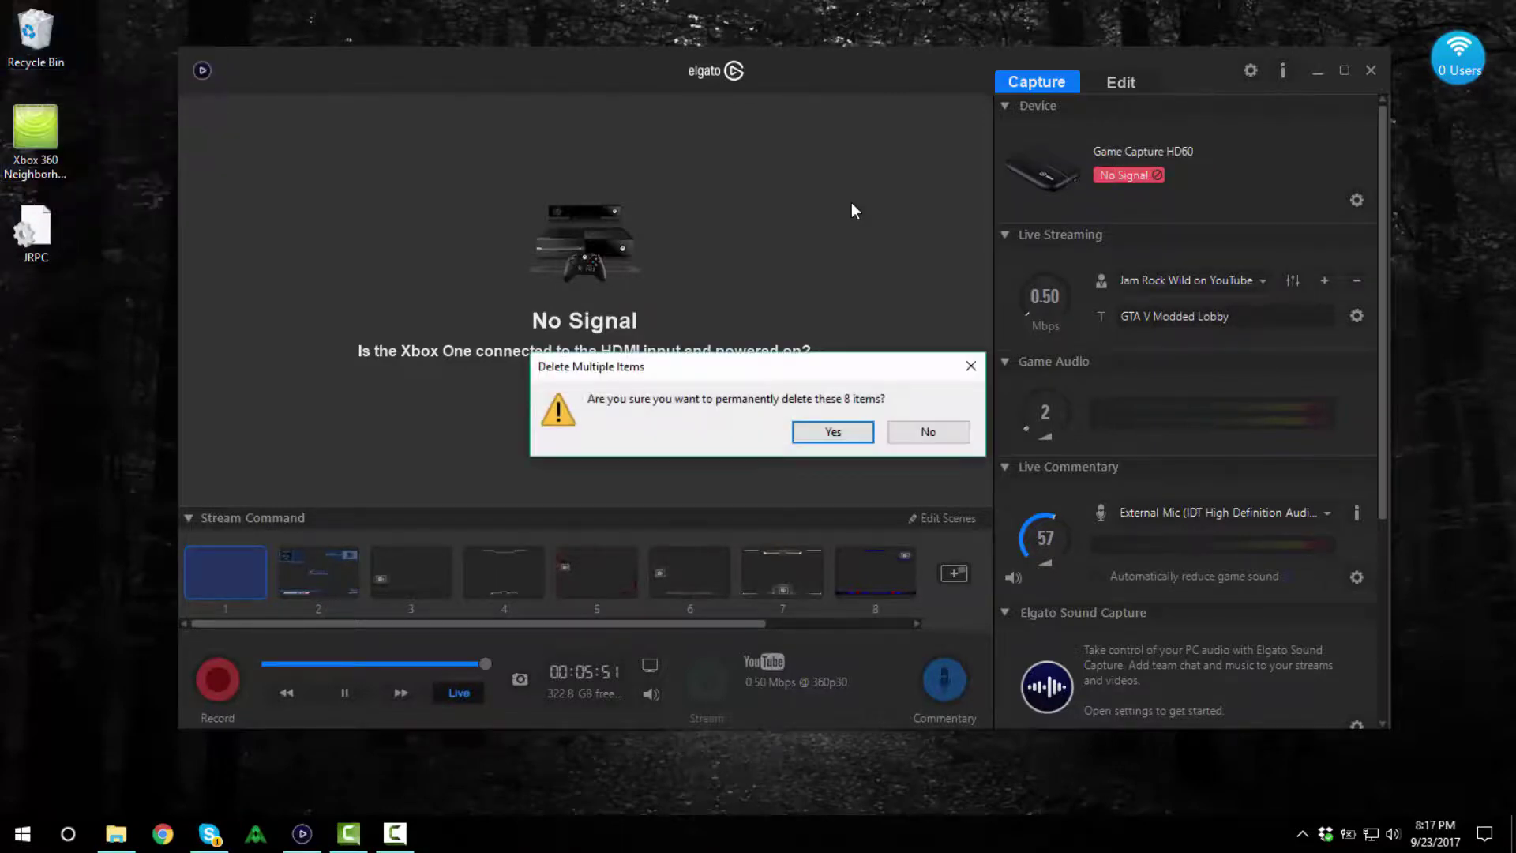
key(Return)
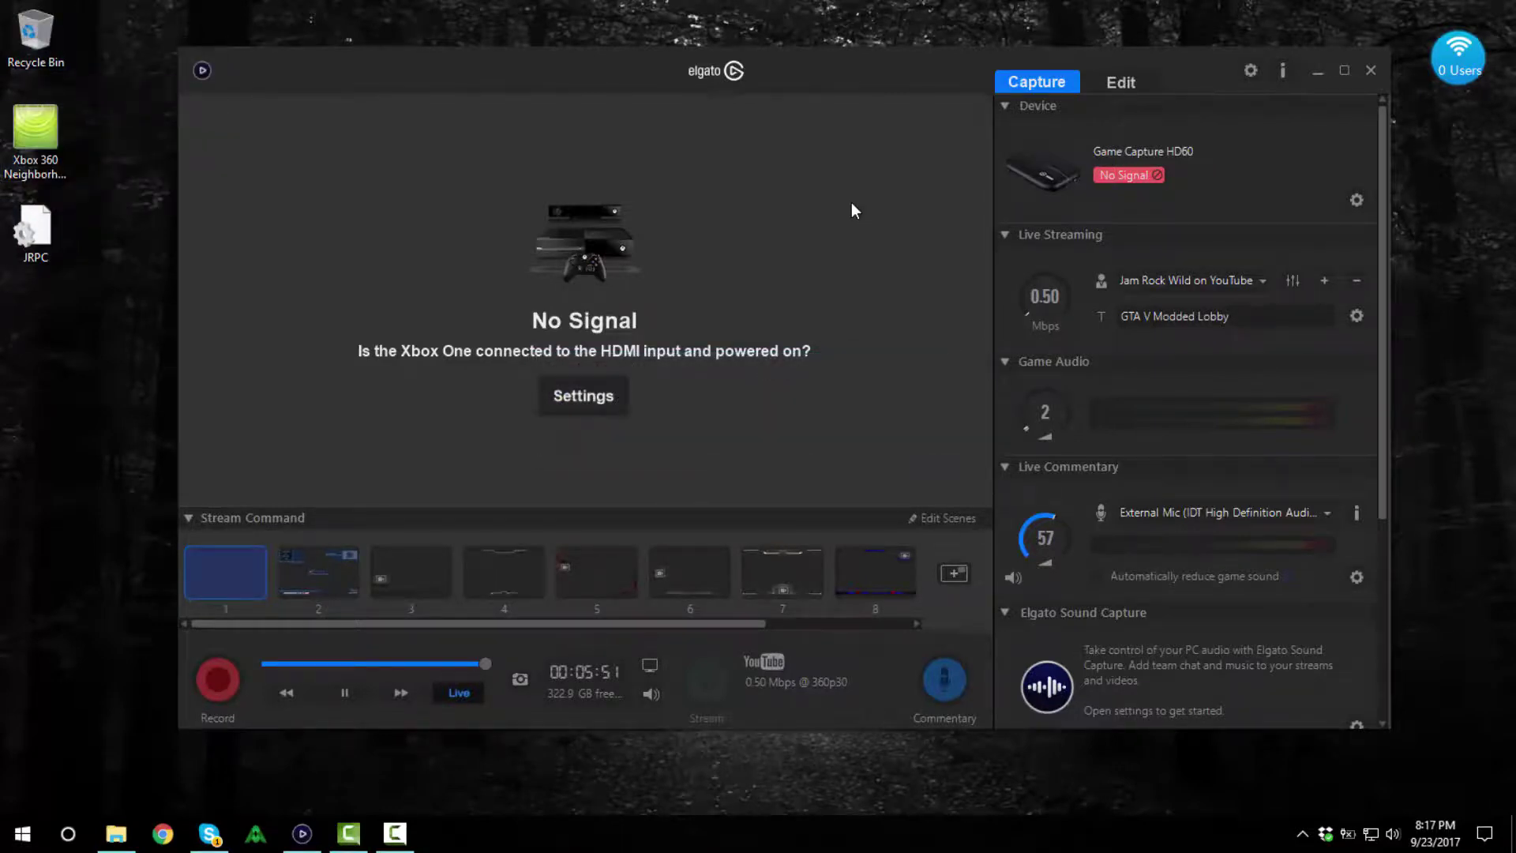
key(alt+Tab)
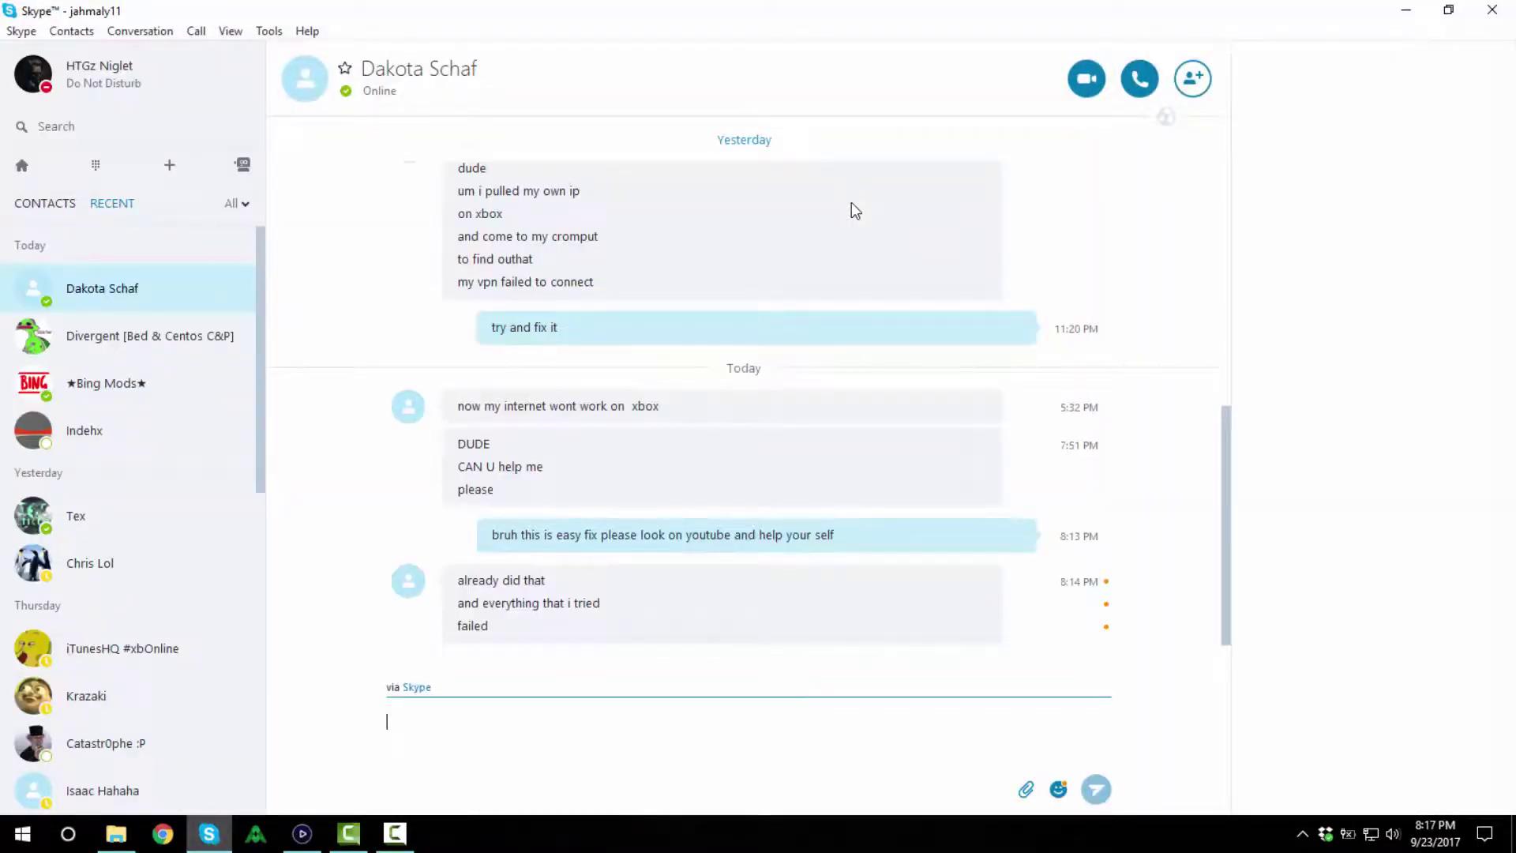
key(alt+Tab)
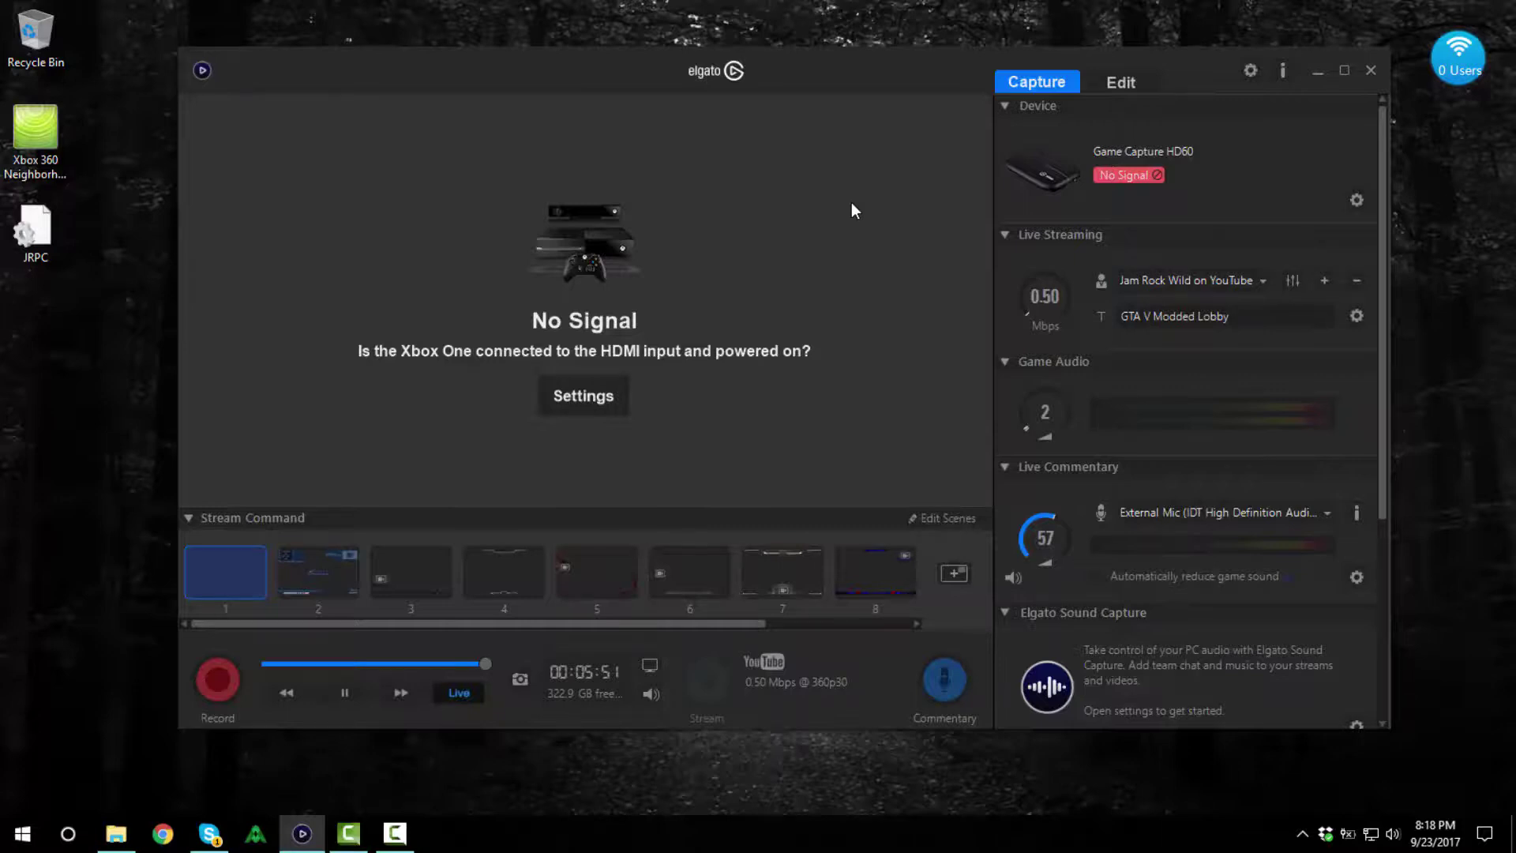
Step: Switch from the Skype chat back to the Elgato capture window showing the dashboard
key(super+3)
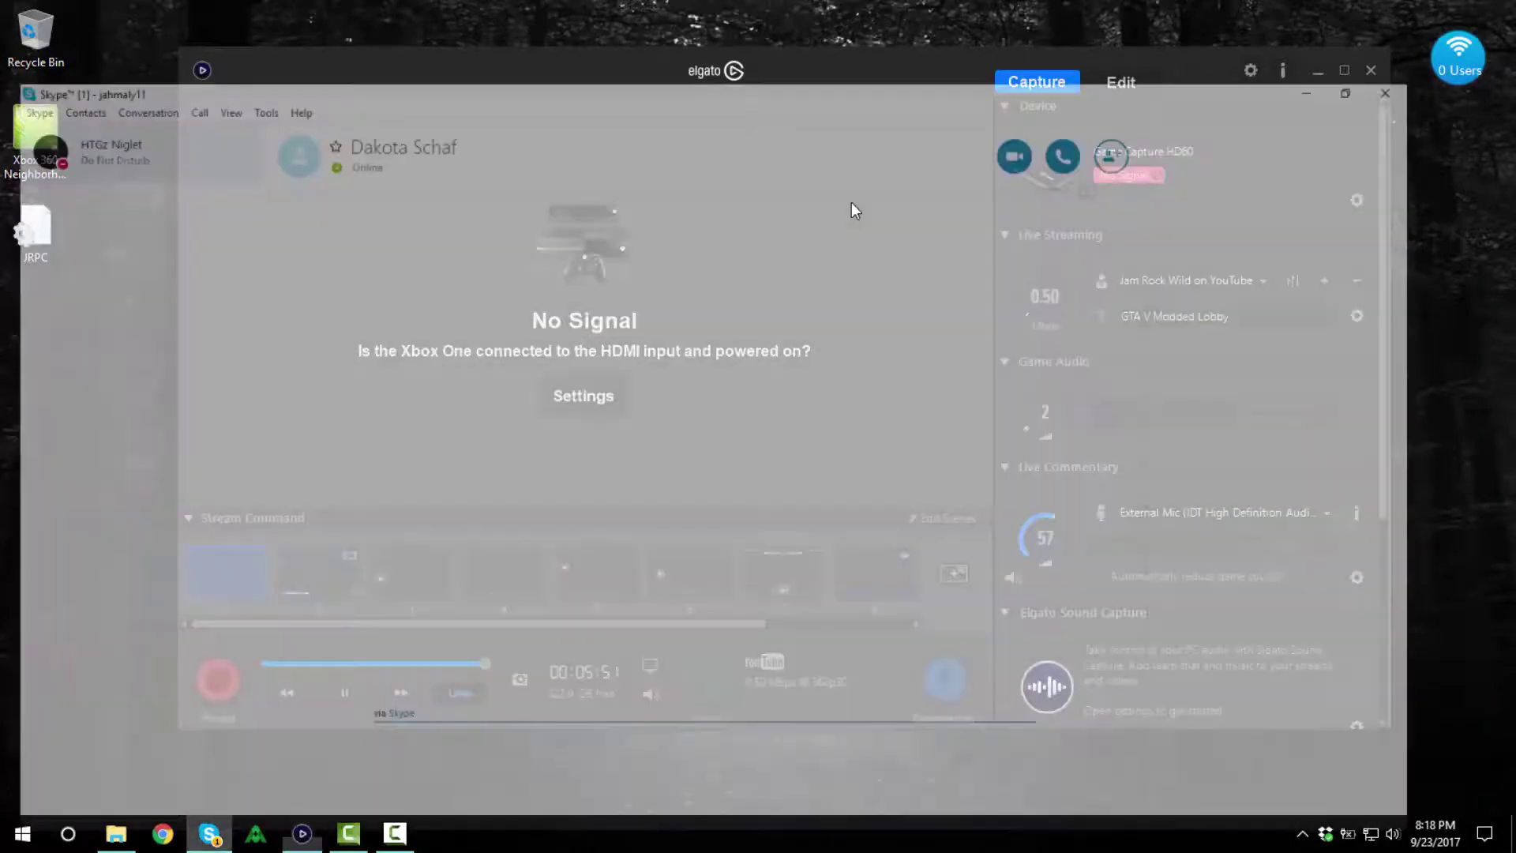
key(super+3)
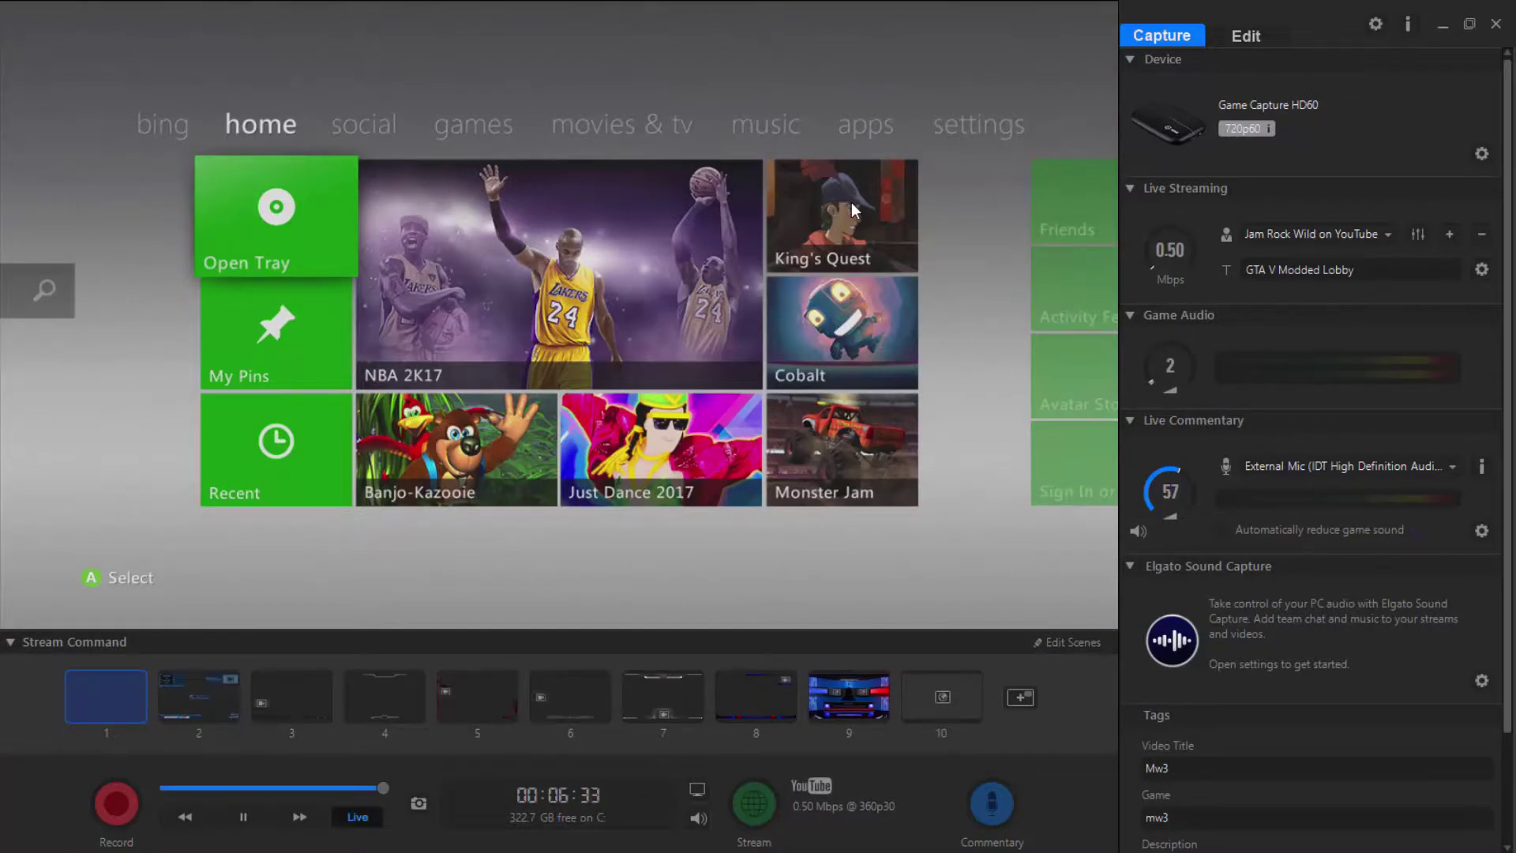
Step: Toggle the Xbox preview fullscreen on and off, then restore the Elgato window to normal size
double_click(852, 209)
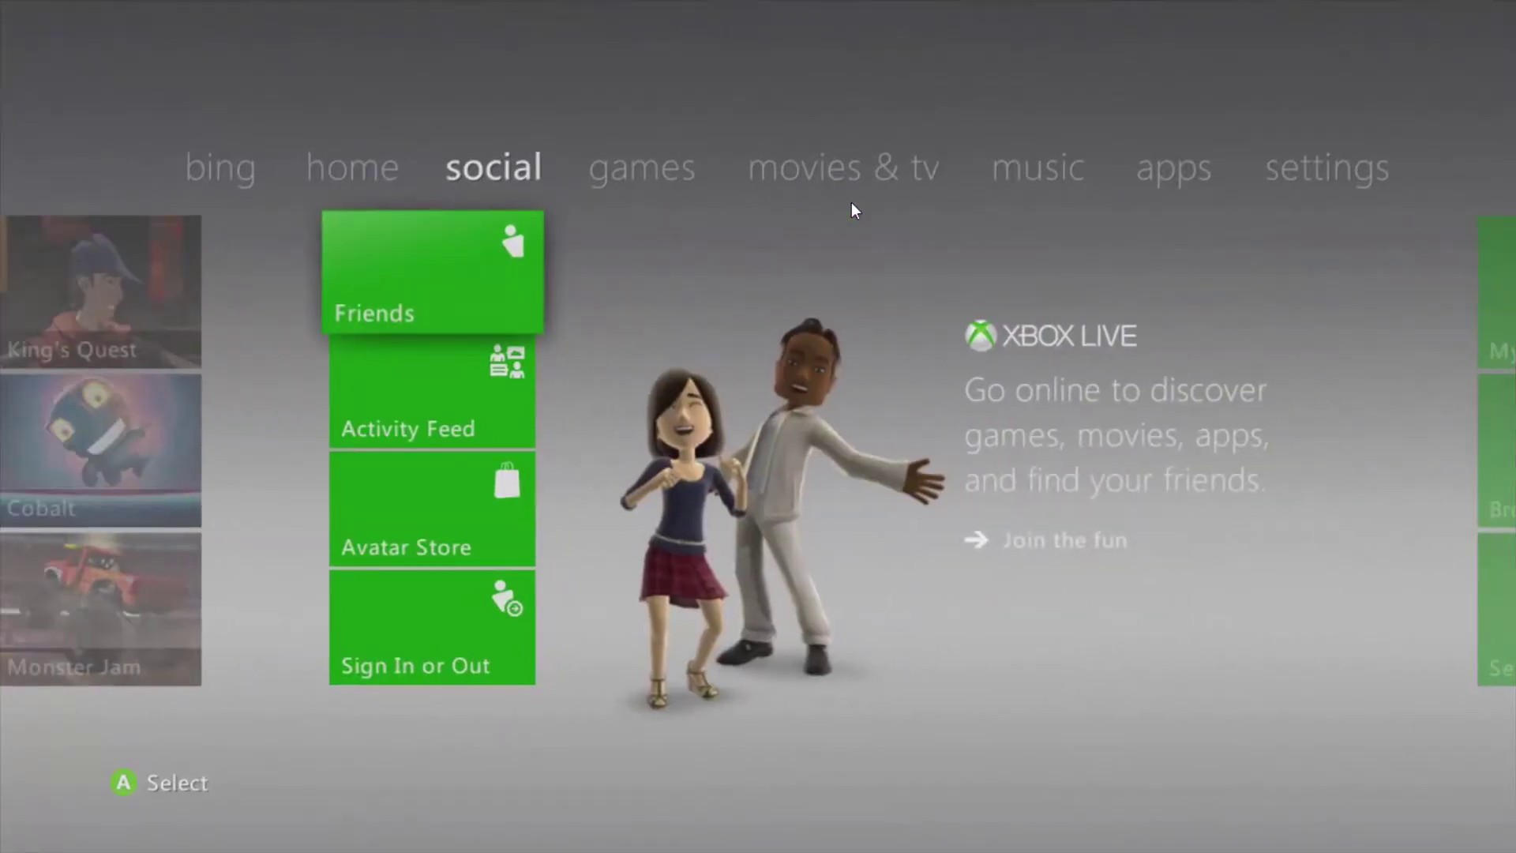
double_click(852, 209)
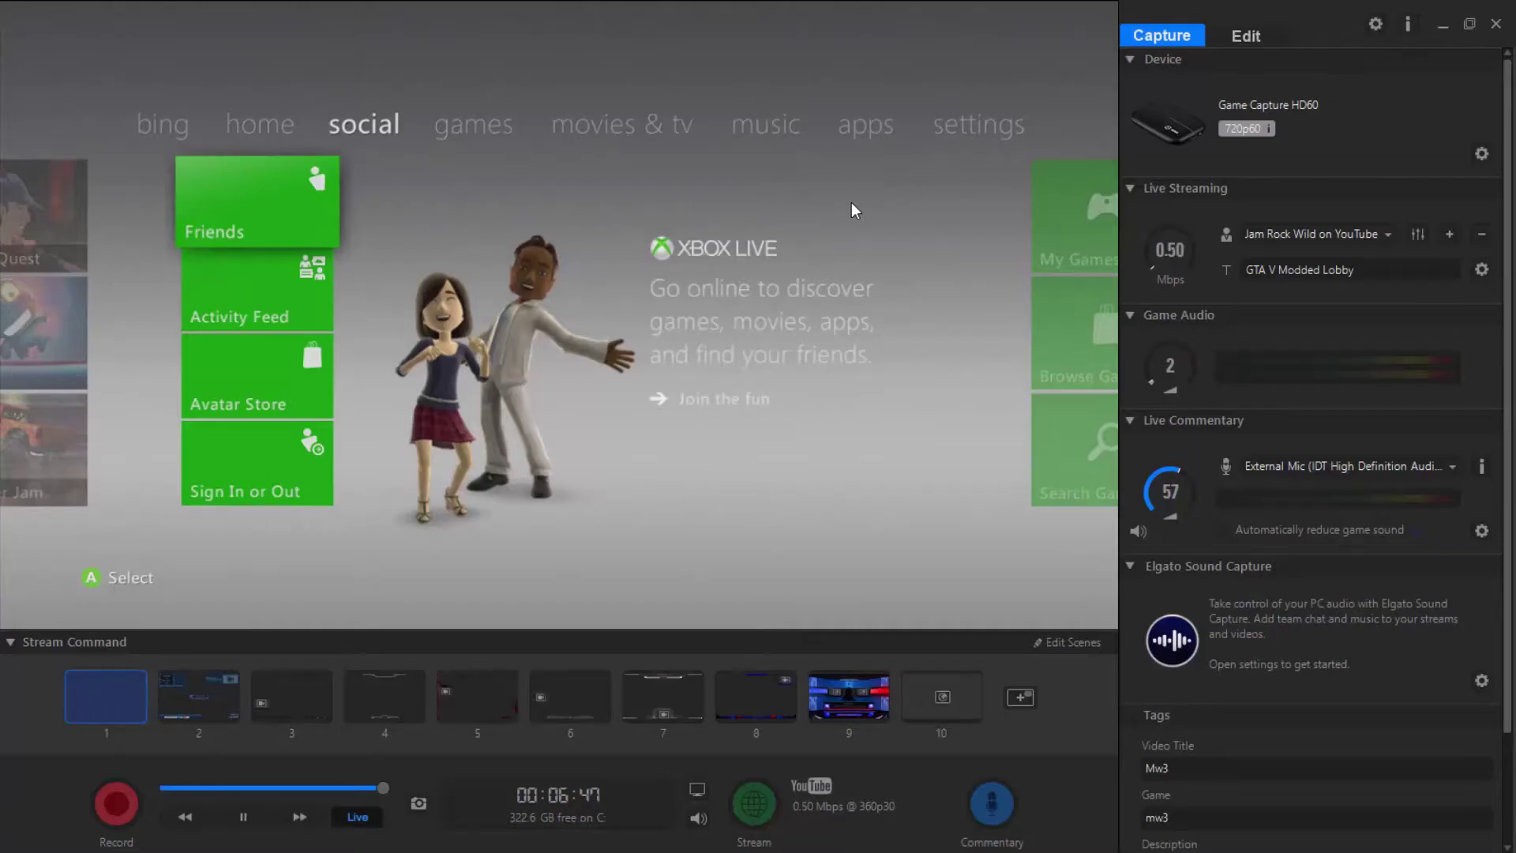
key(super+Down)
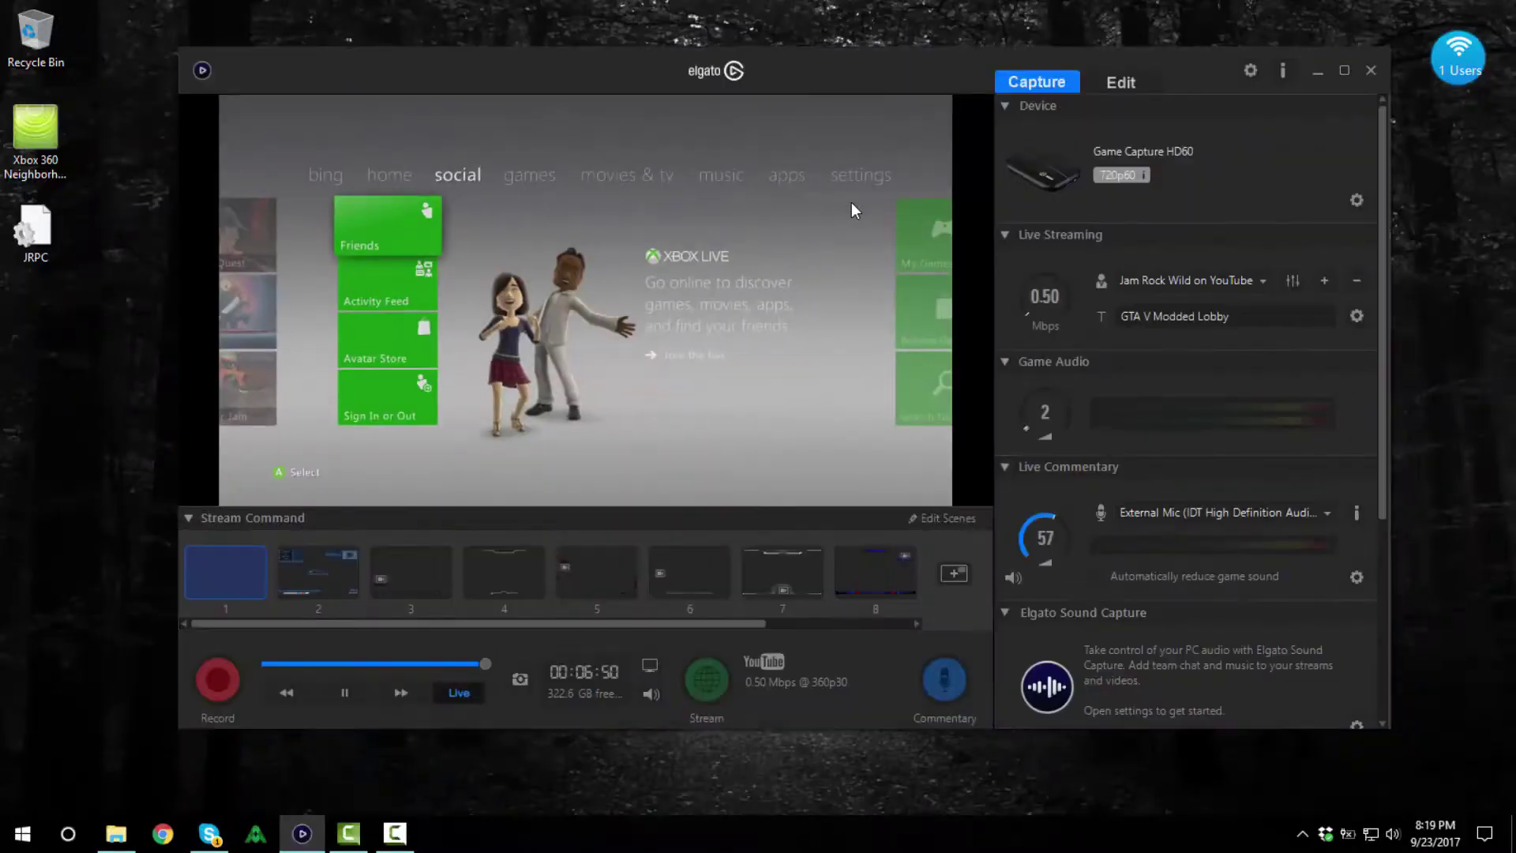